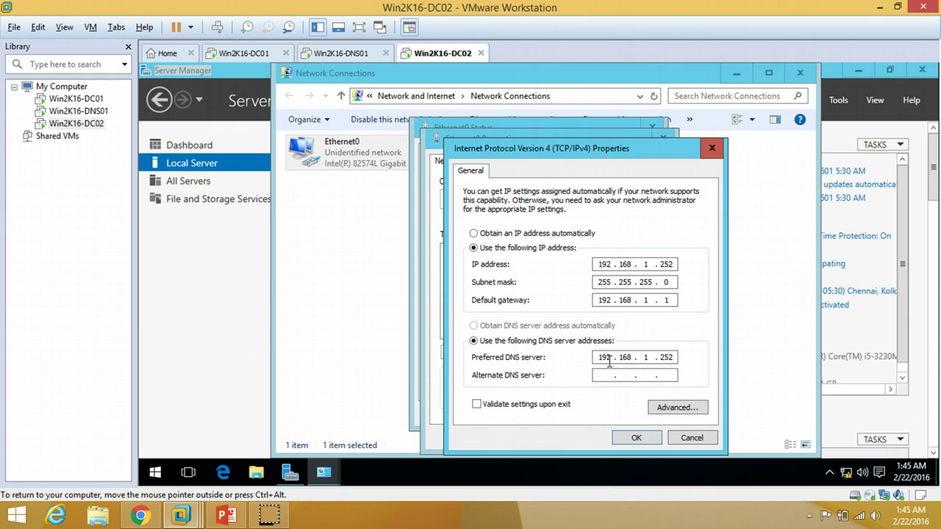
- Set alternate DNS 192.168.1.254, add 192.168.1.253 as a third DNS server, and save
left_click(609, 376)
type("192.168.1.254")
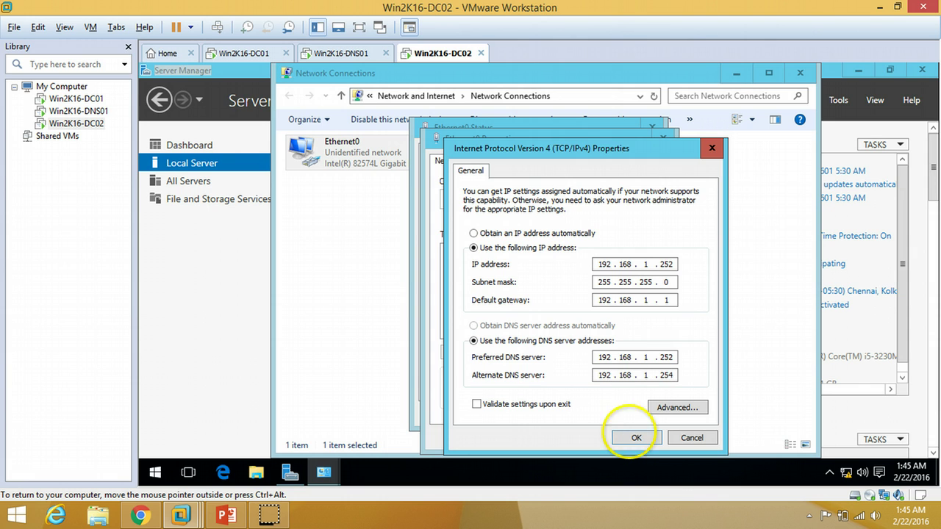
left_click(672, 410)
left_click(520, 149)
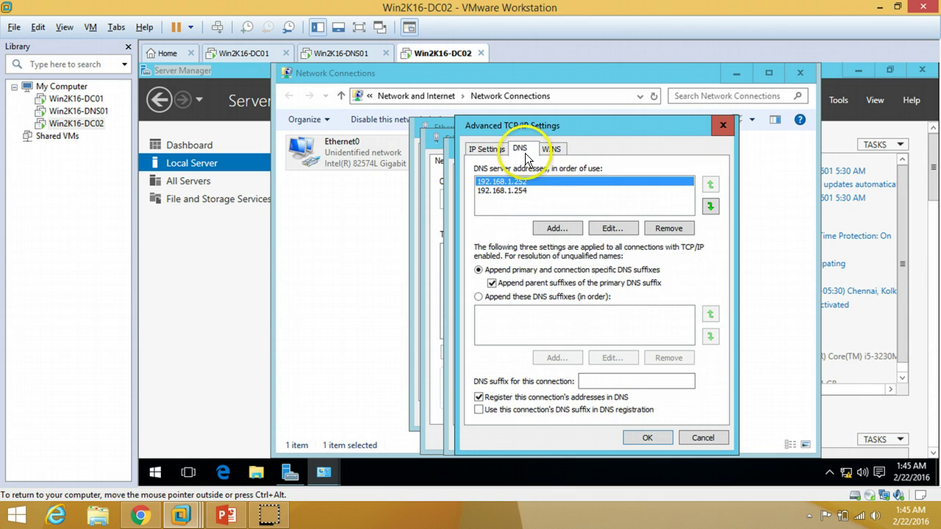
left_click(553, 228)
type("1")
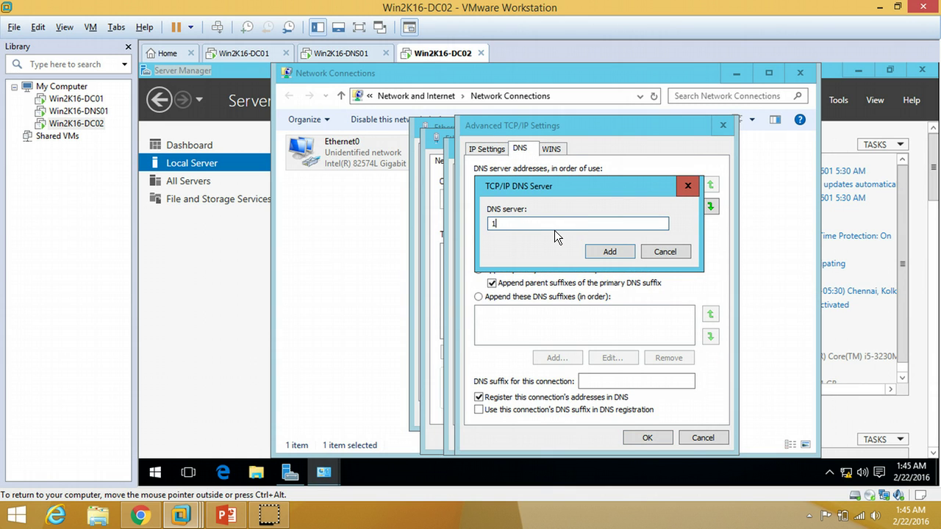
type("92.168.1.253")
left_click(621, 252)
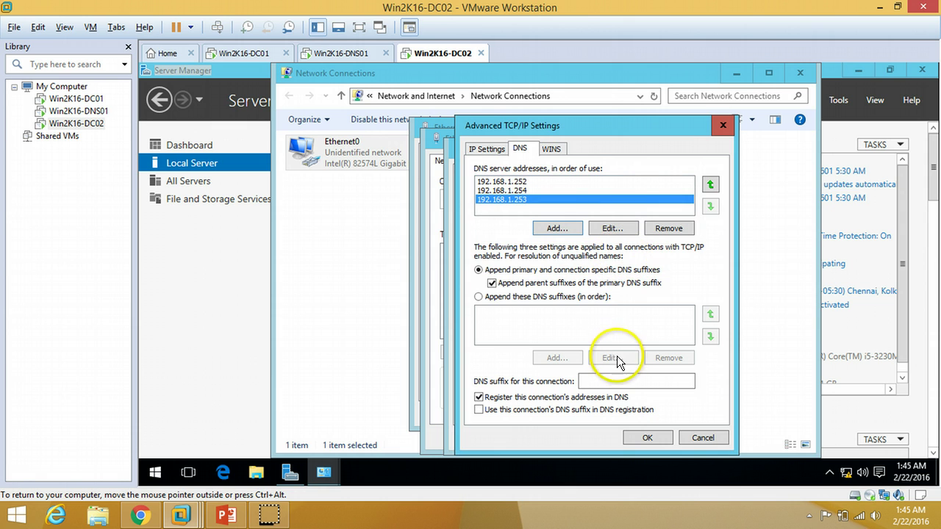
left_click(648, 438)
left_click(648, 437)
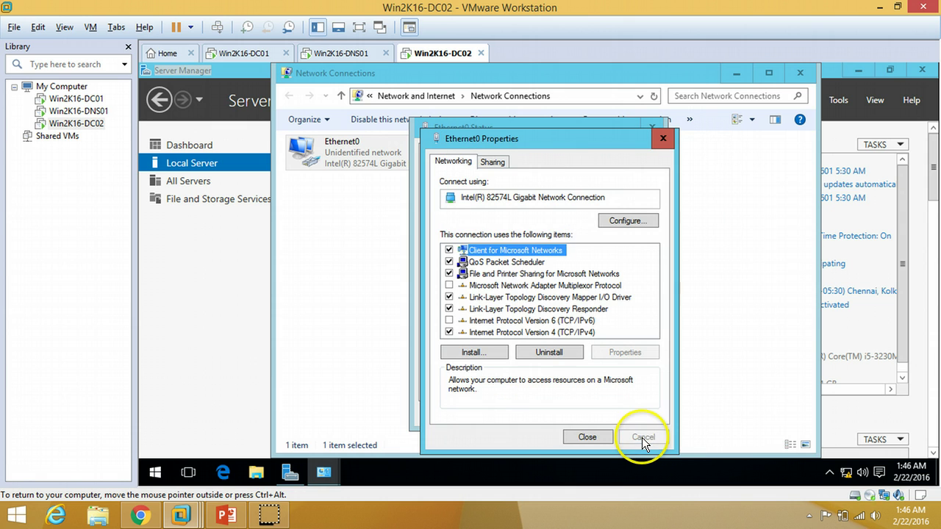
- Close the Ethernet0 properties, Ethernet0 status and Network Connections windows
left_click(599, 435)
left_click(633, 412)
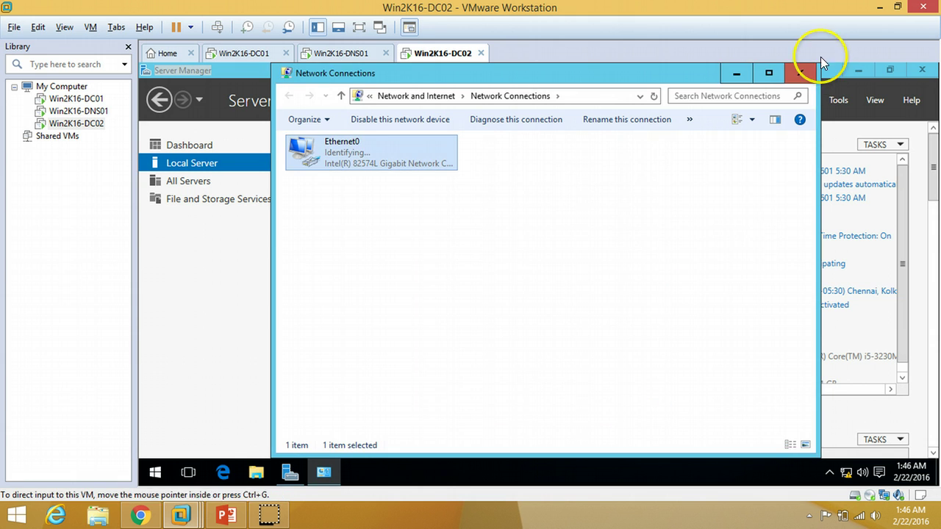
left_click(799, 73)
- Change DC02 from WORKGROUP to domain membership and submit the name 'VICTORINF'
left_click(453, 184)
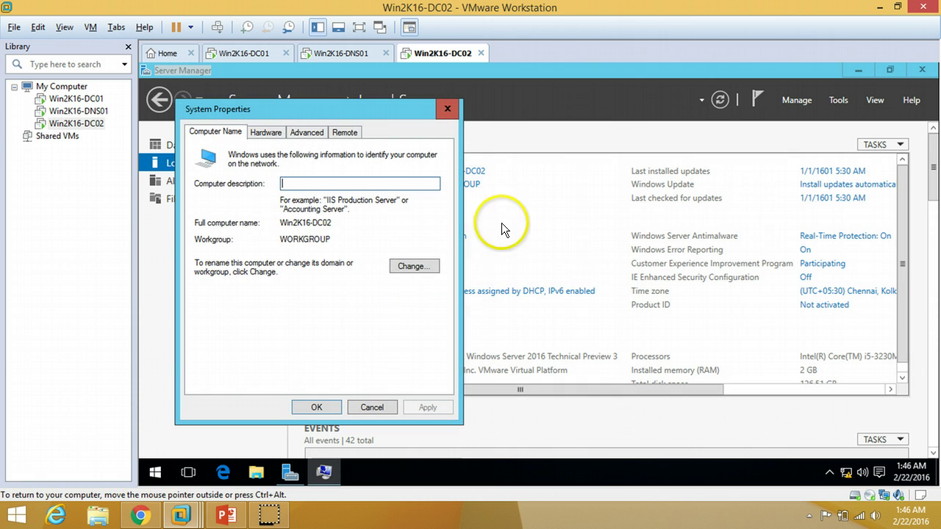
left_click(412, 266)
left_click(230, 294)
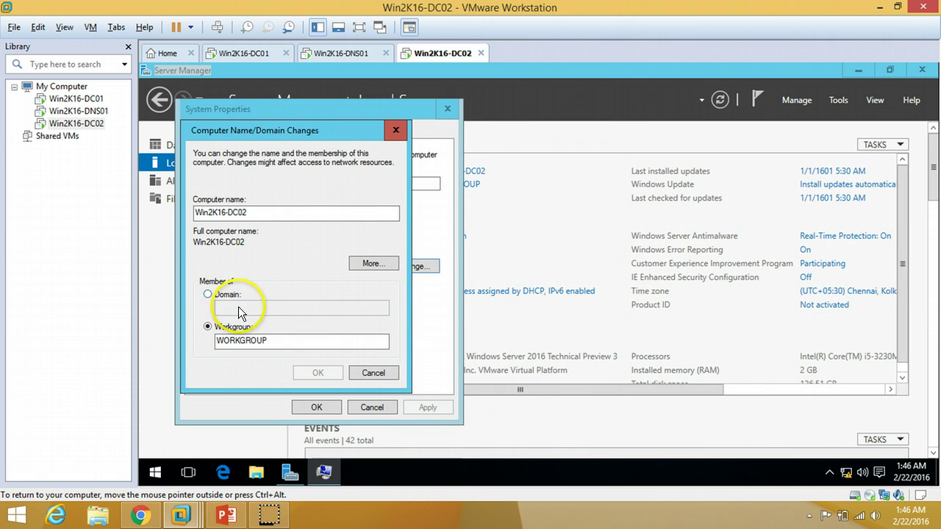
type("VICT")
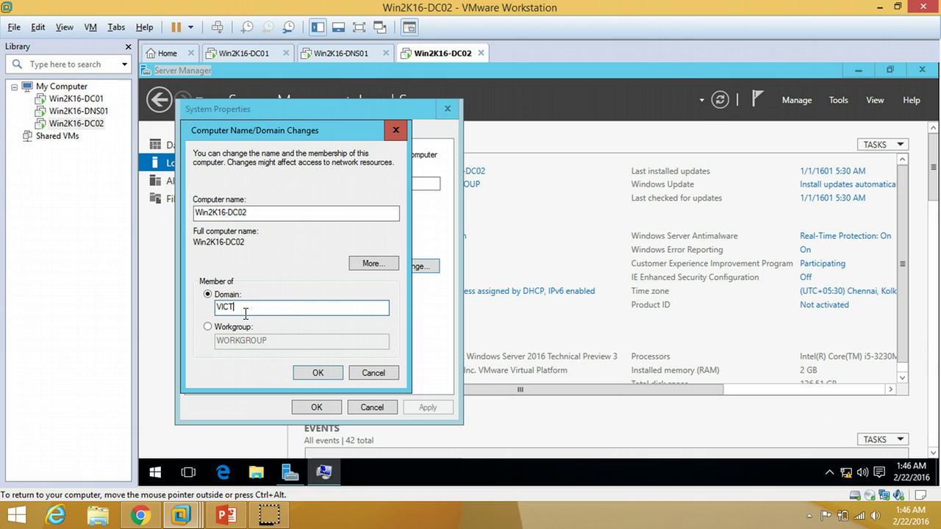
type("ORINFOOL.LOCAL")
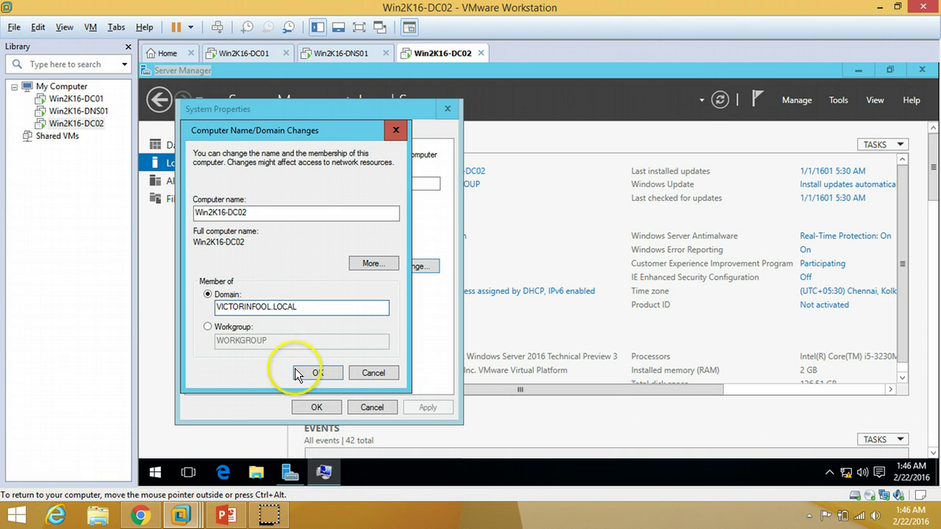
left_click(326, 377)
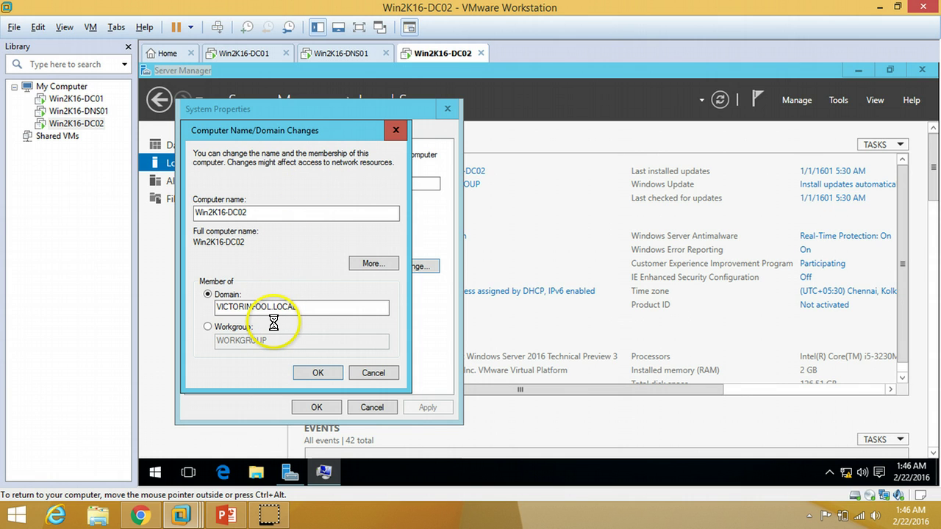
- Correct the domain name to VICTORINFOSOL.LOCAL and resubmit the join
left_click(663, 166)
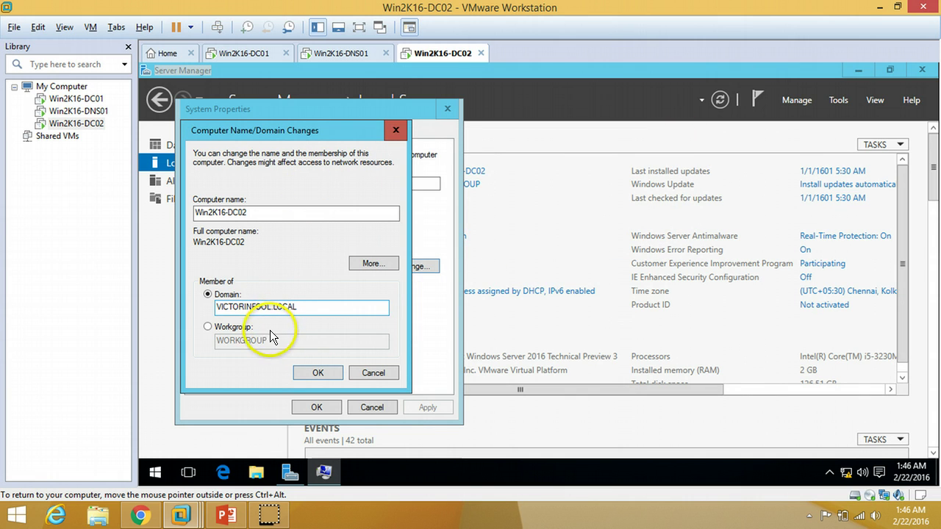
left_click_drag(252, 306, 399, 316)
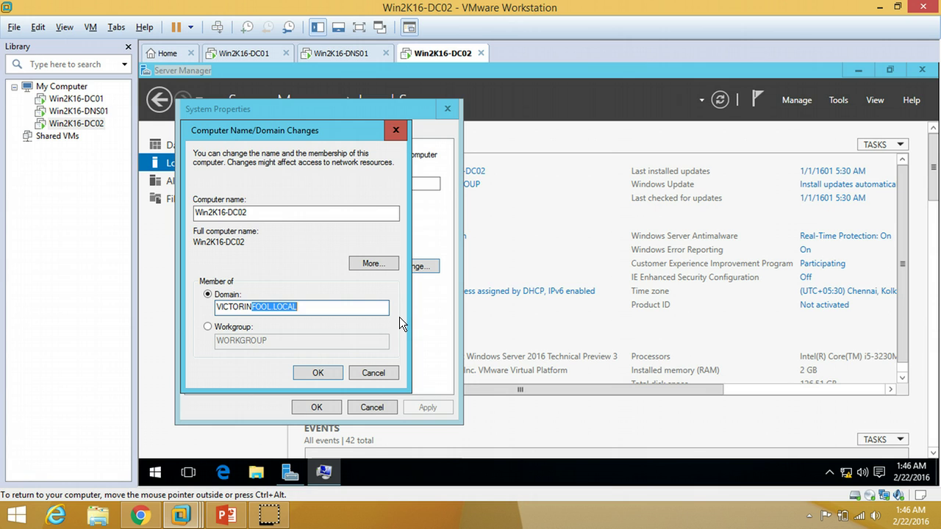
type("FOSOL.LOCAL")
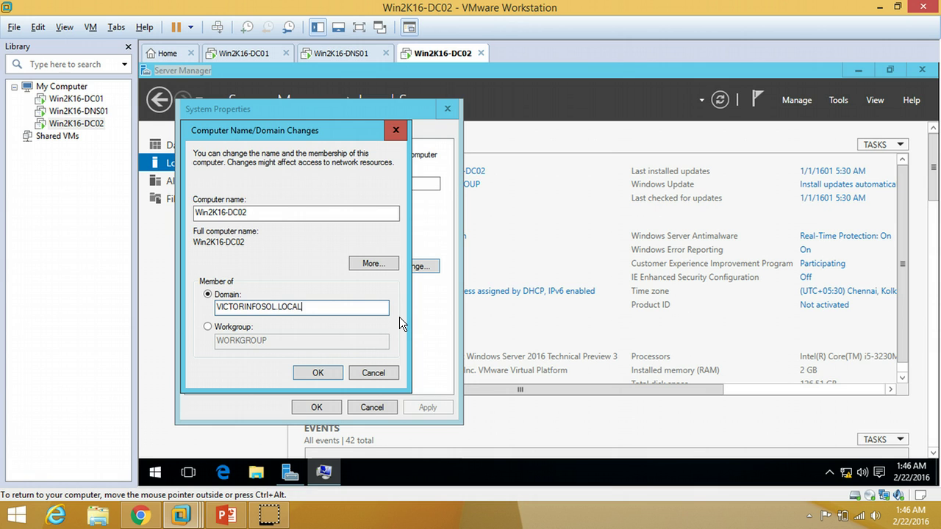
key("Return")
- Enter the domain administrator user name and password to authorize the join
key("Caps_Lock")
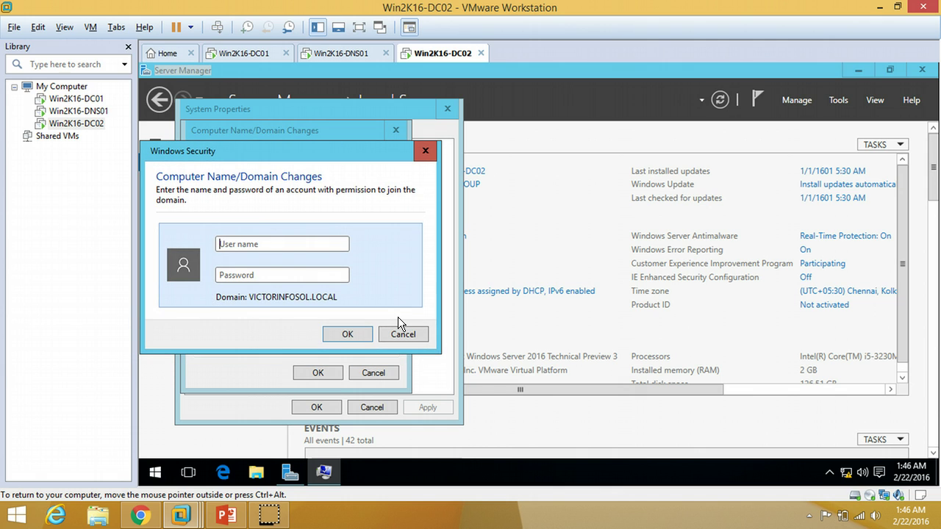
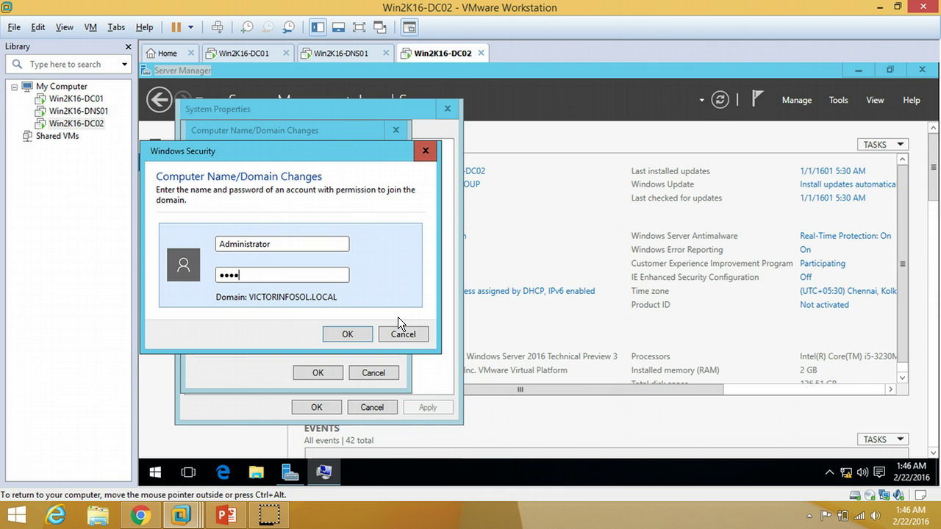
key("Return")
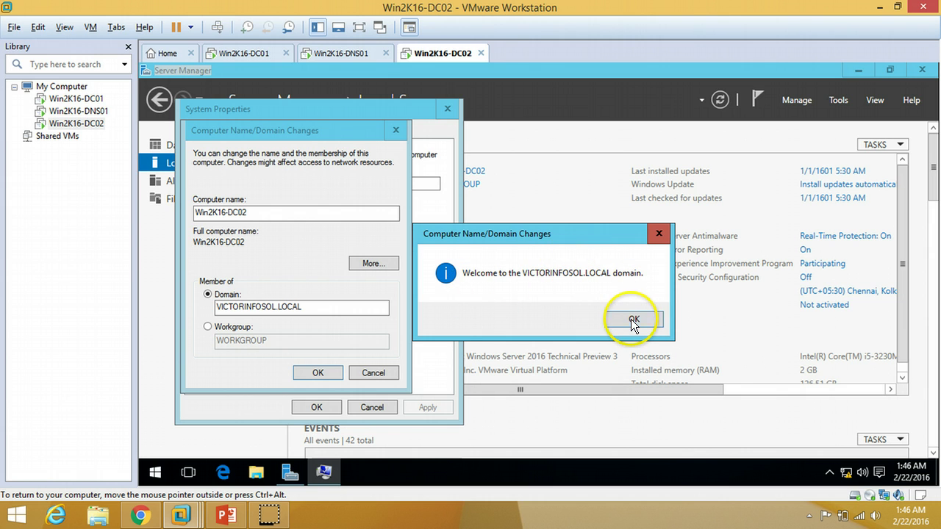
- Acknowledge the domain welcome and restart notices, then restart DC02 now
left_click(634, 321)
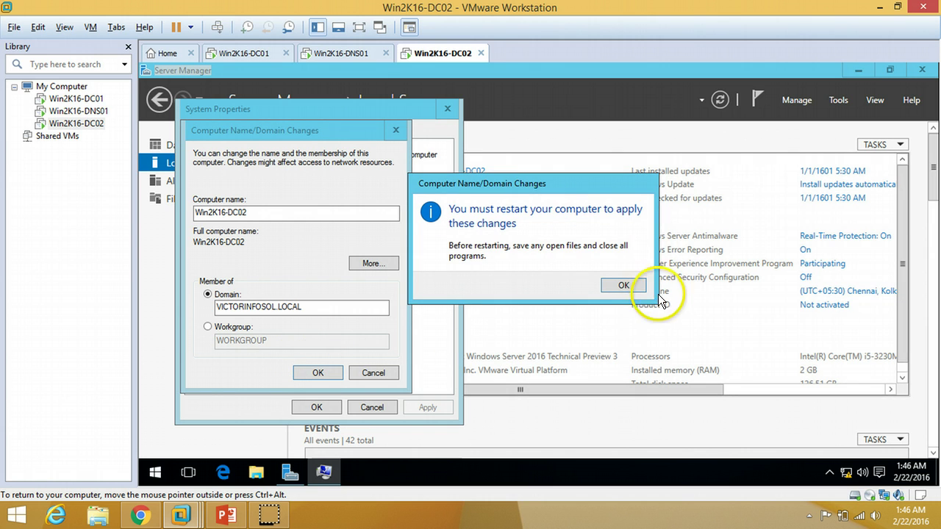
left_click(623, 285)
left_click(355, 418)
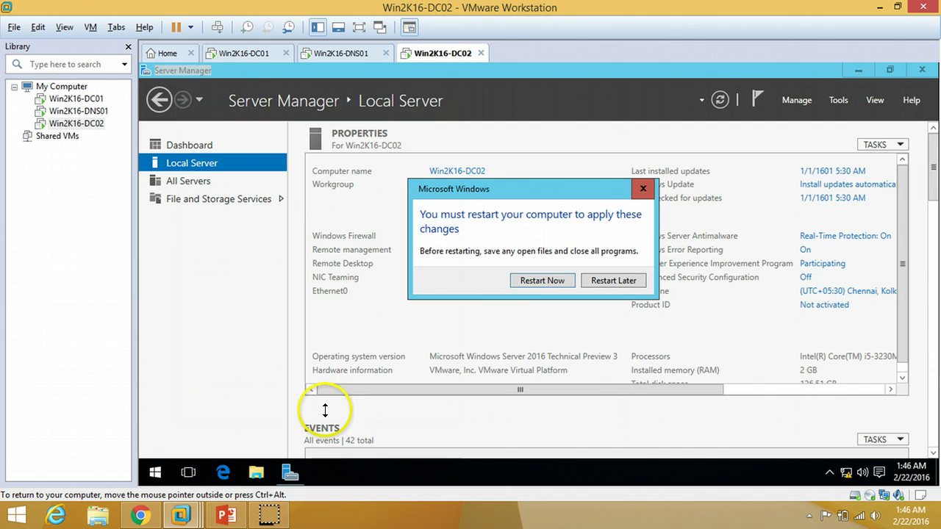
left_click(548, 285)
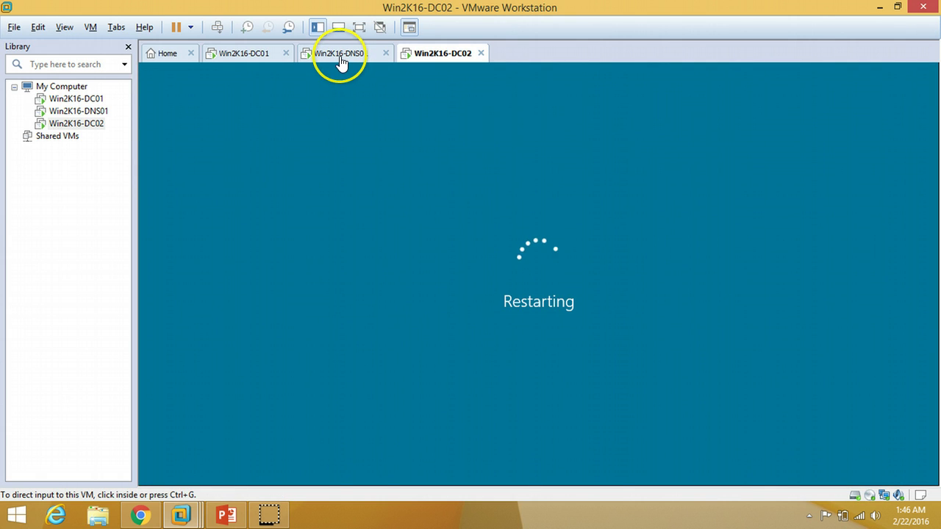
- On DC01, refresh the Computers container in AD Users and Computers and select WIN2K16-DC02
left_click(253, 53)
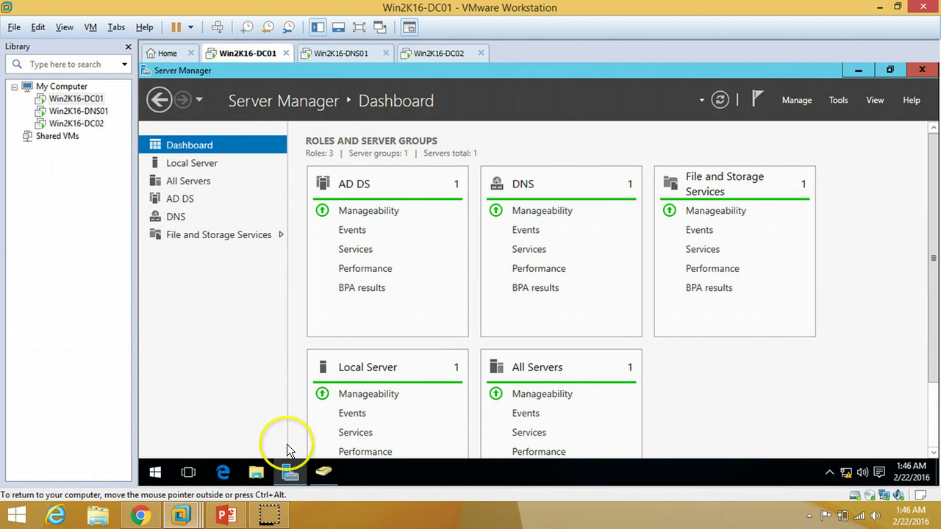
left_click(325, 474)
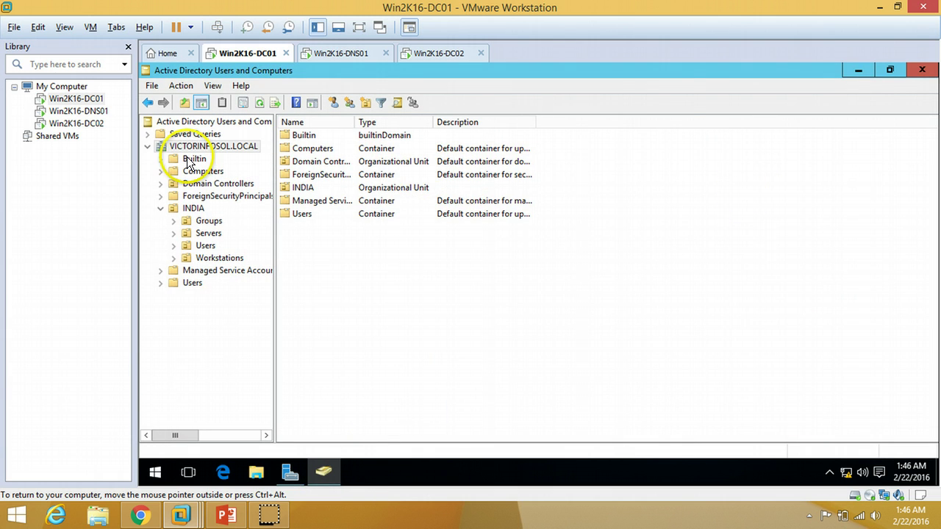
left_click(206, 172)
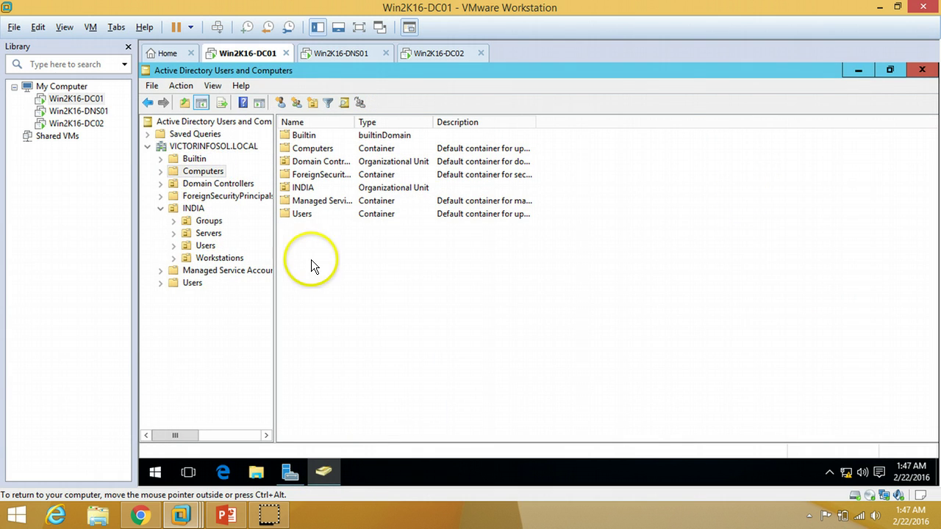
left_click(360, 122)
left_click(319, 138)
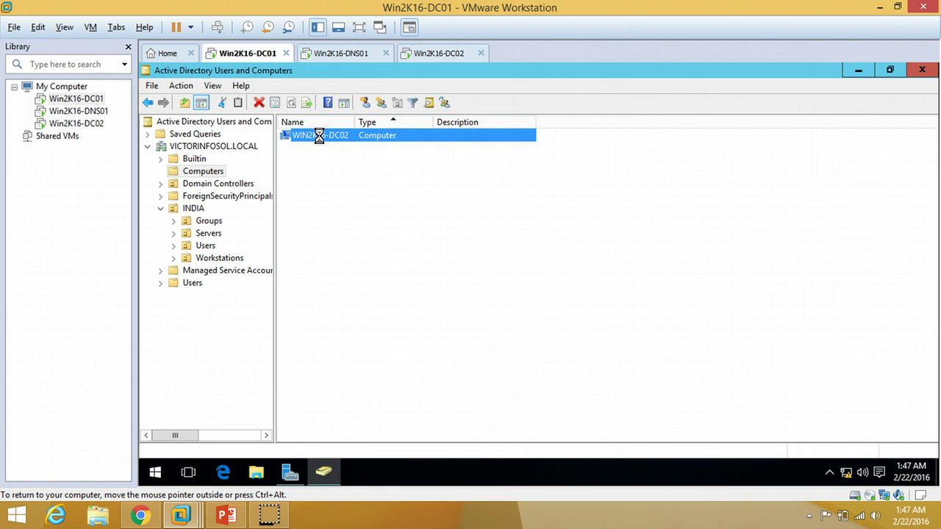
- Move the WIN2K16-DC02 computer account into the INDIA\Servers OU
left_click_drag(319, 135, 349, 205)
right_click(349, 205)
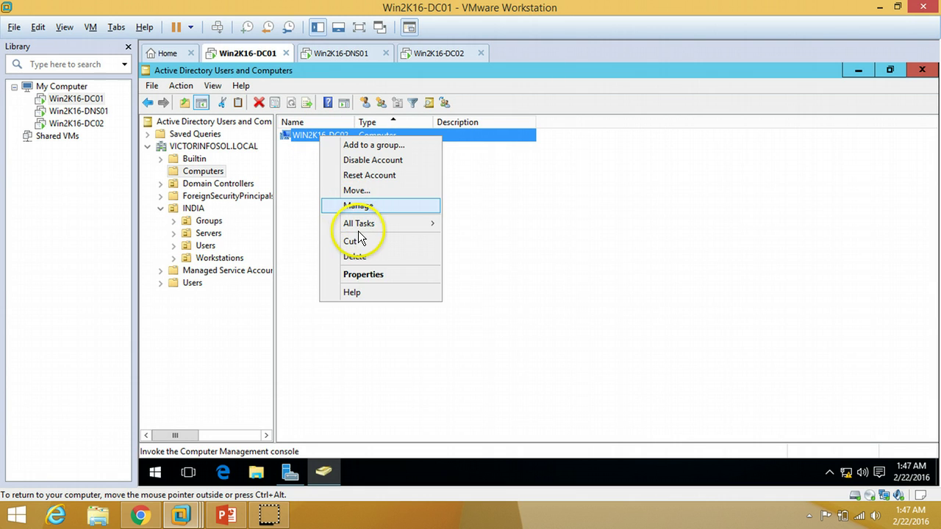
left_click(364, 190)
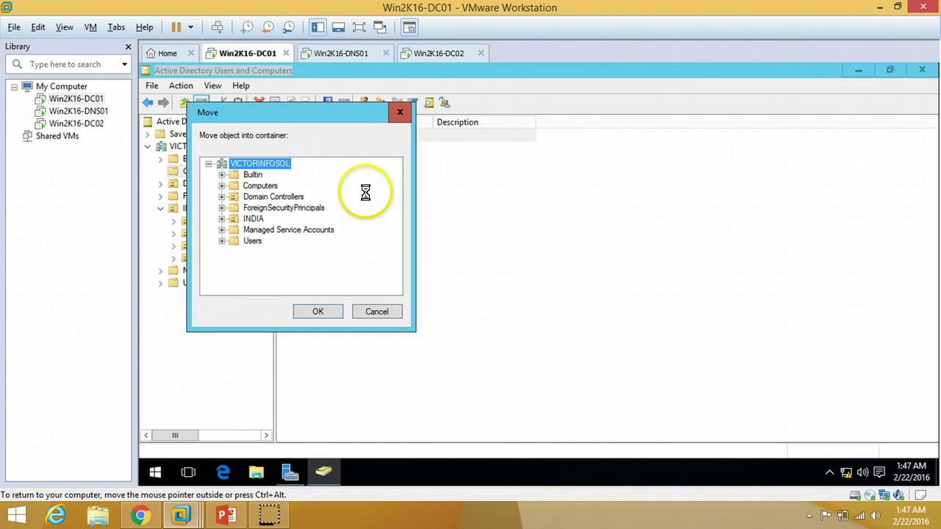
double_click(253, 219)
left_click(267, 240)
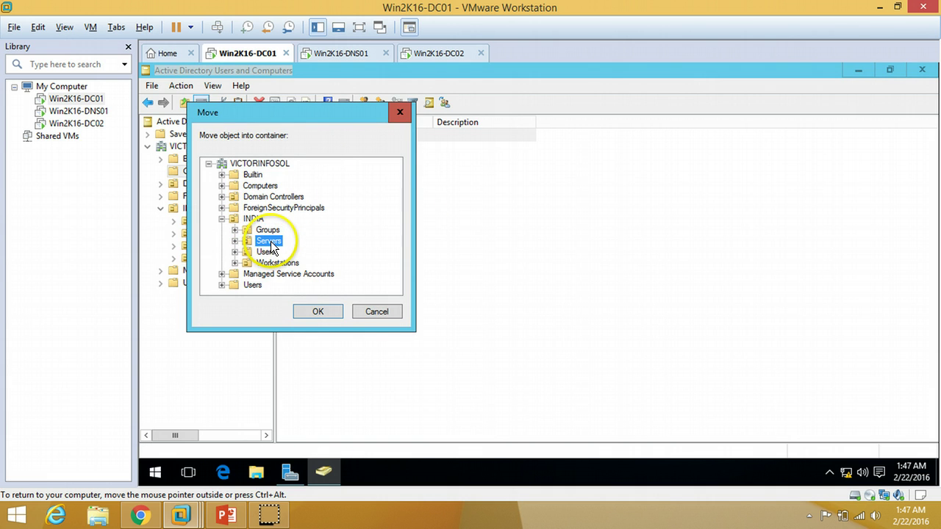
left_click(314, 312)
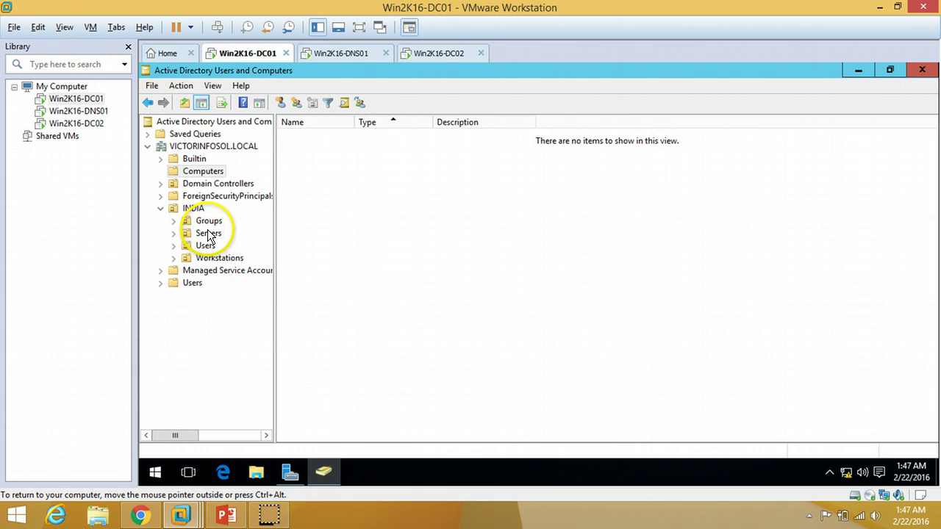
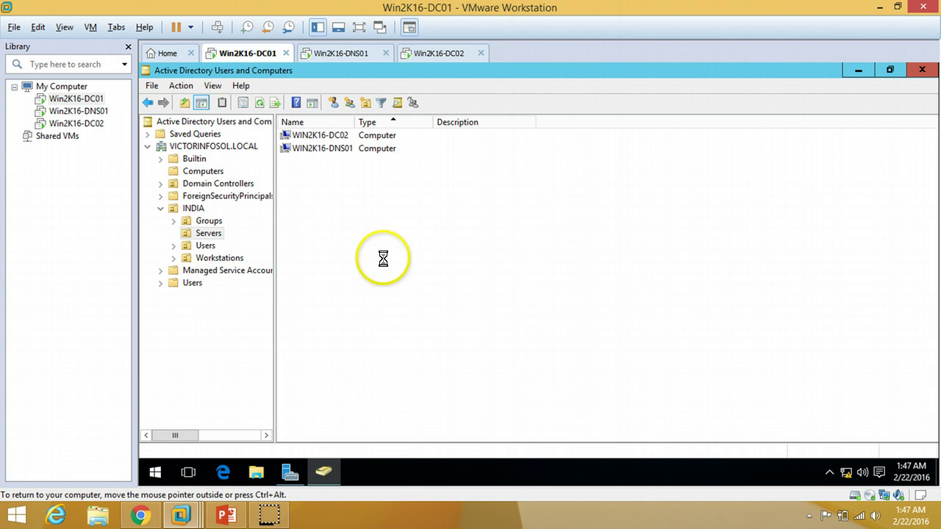
- Confirm the Domain Controllers container lists only WIN2K16-DC01
key("Return")
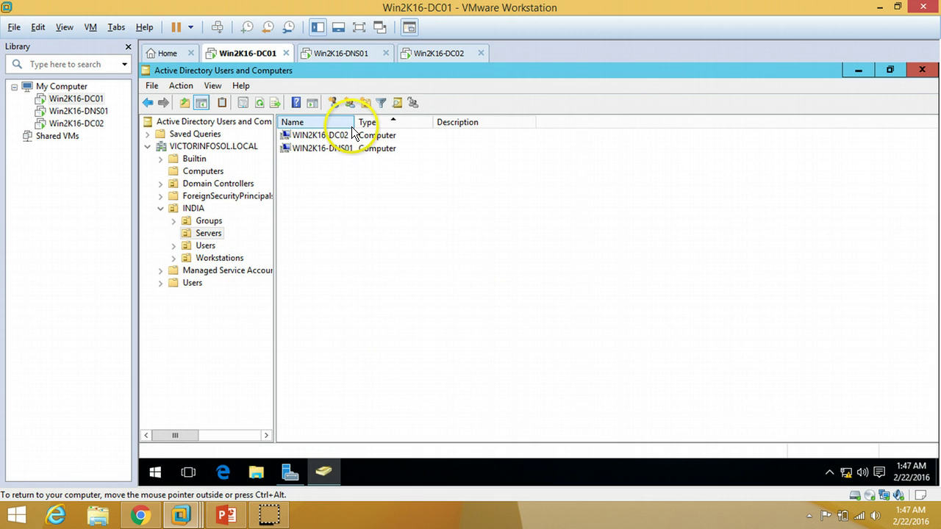
left_click(346, 136)
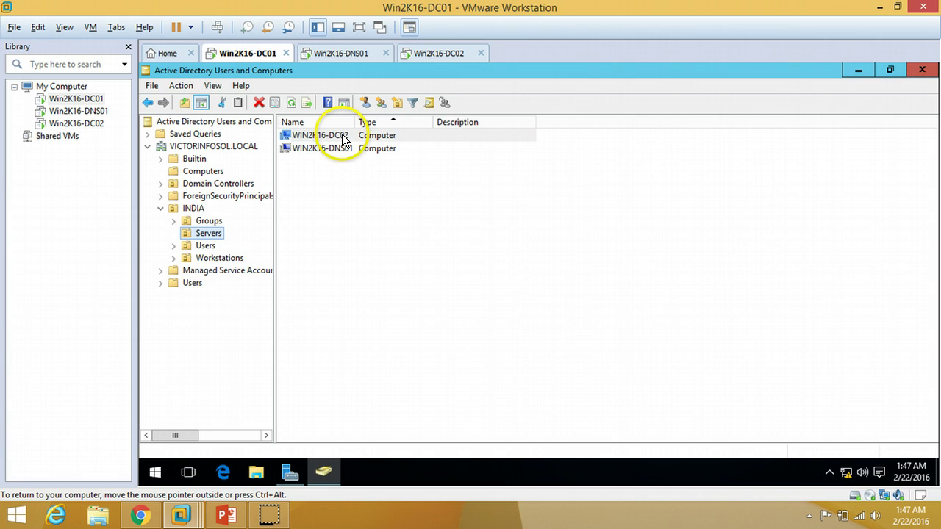
left_click(218, 183)
left_click_drag(347, 122, 350, 122)
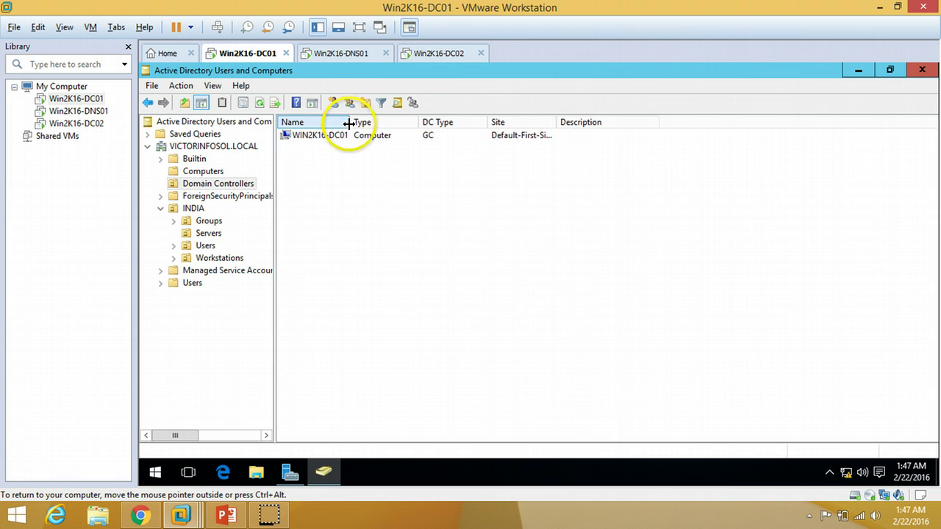
left_click(335, 139)
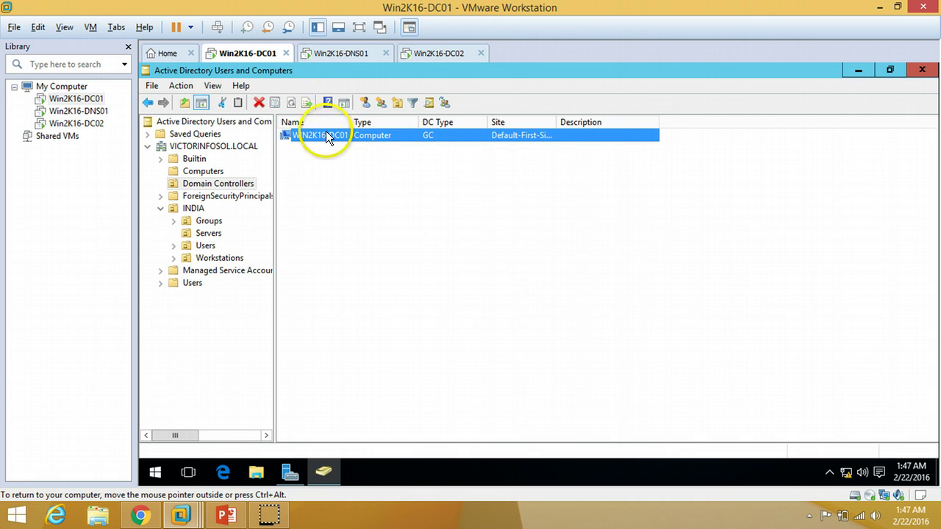
left_click(348, 211)
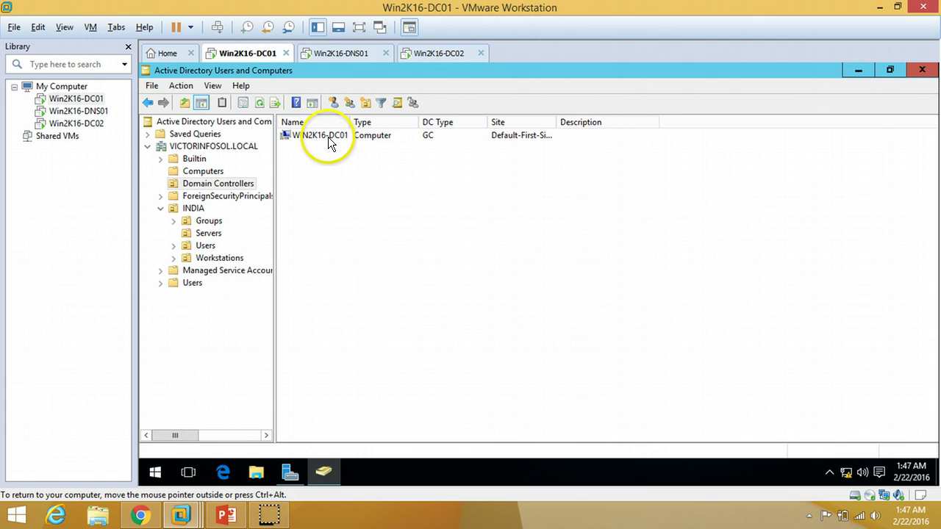
left_click(343, 139)
left_click(353, 195)
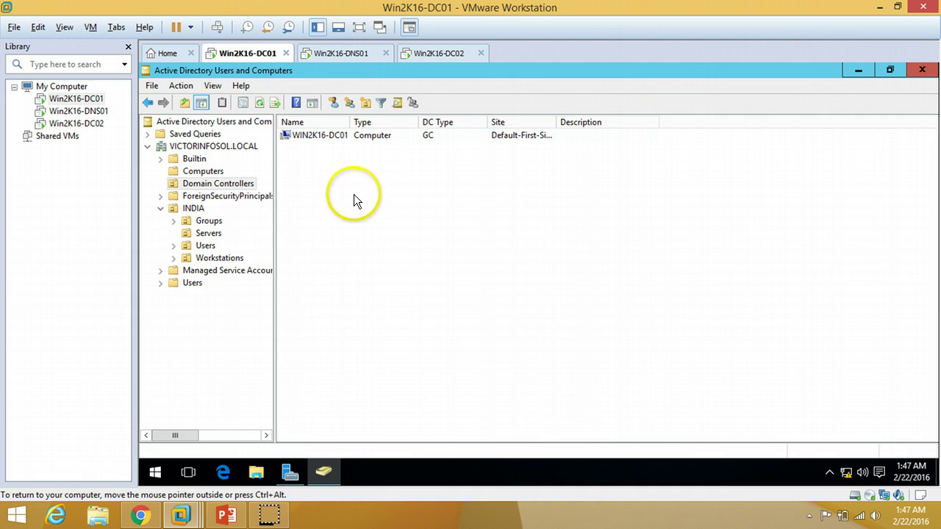
- Check WIN2K16-DC02 sits in INDIA Servers, then switch to the Win2K16-DC02 VM tab
left_click(208, 233)
left_click(345, 136)
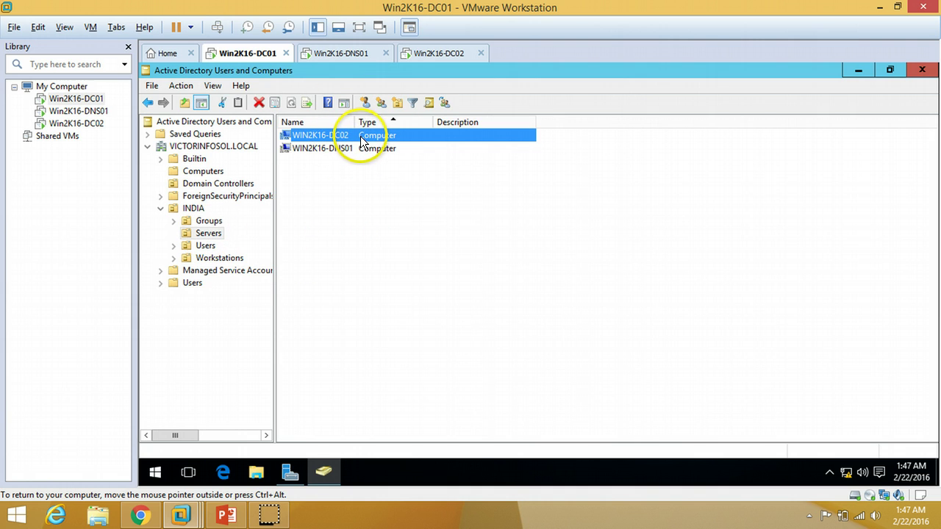
left_click(337, 261)
left_click(213, 183)
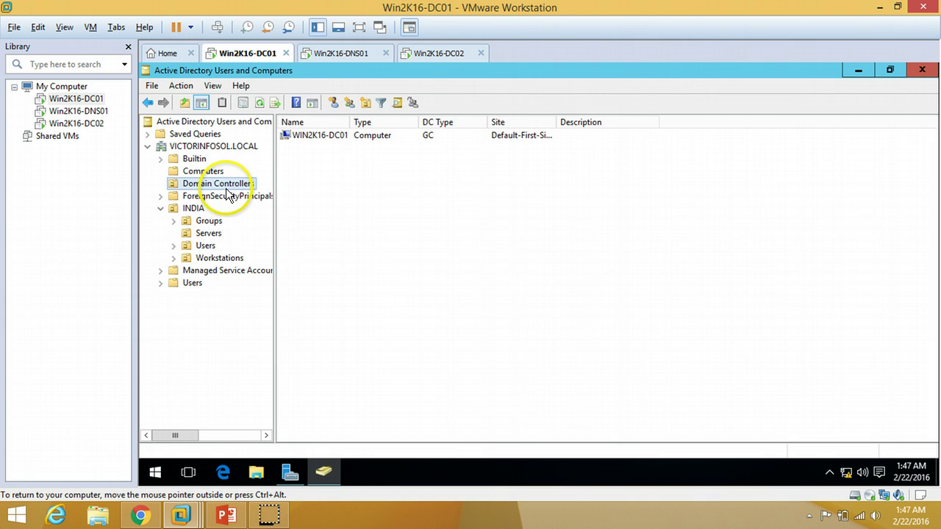
left_click(438, 52)
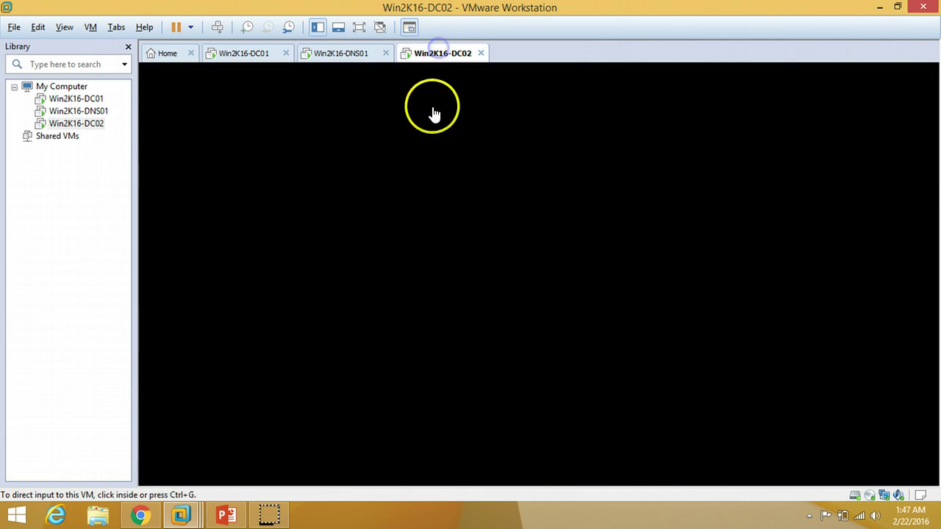
- Sign in to Win2K16-DC02 as Other user VICTORINFOSOL\Administrator with the account password
left_click(561, 37)
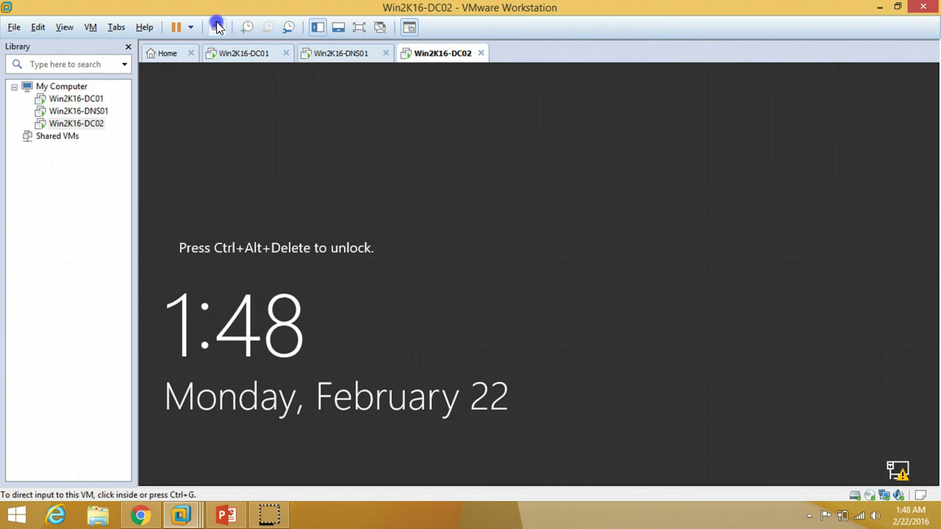
left_click(217, 27)
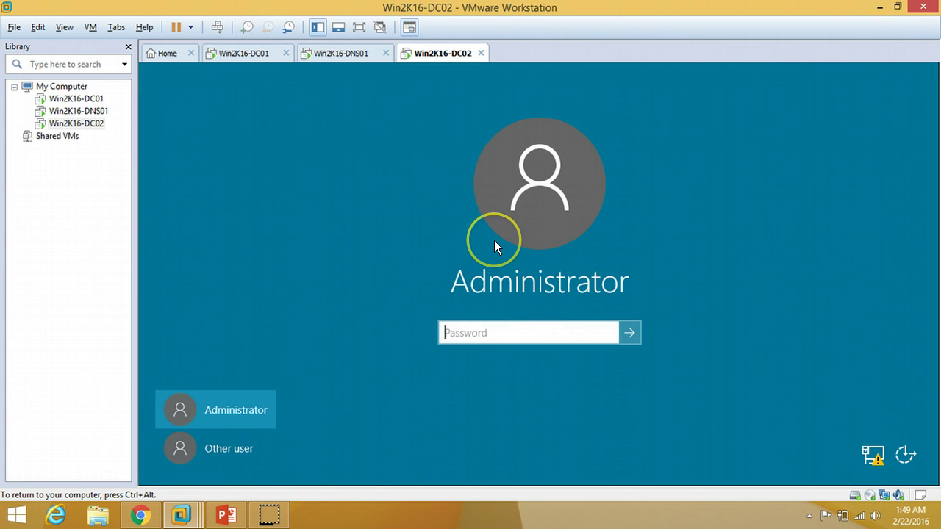
left_click(239, 445)
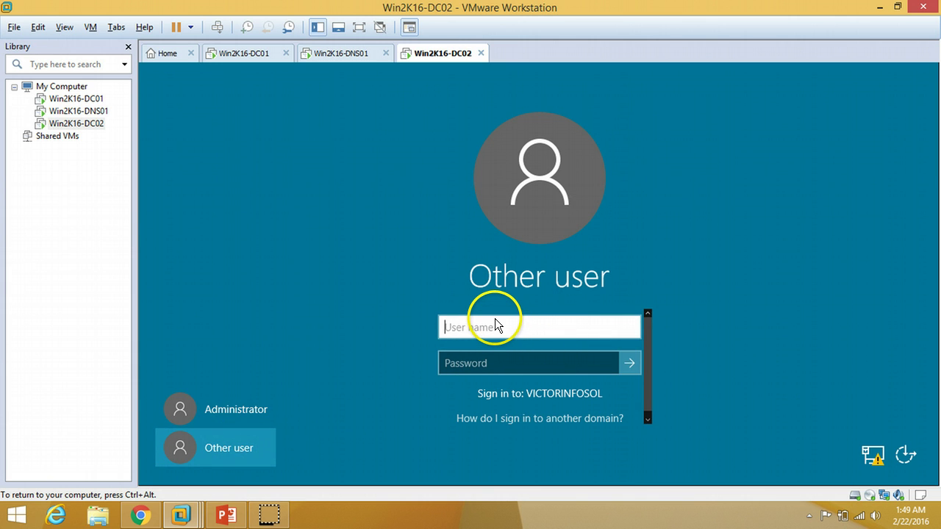
type("VICTORINFOSOL")
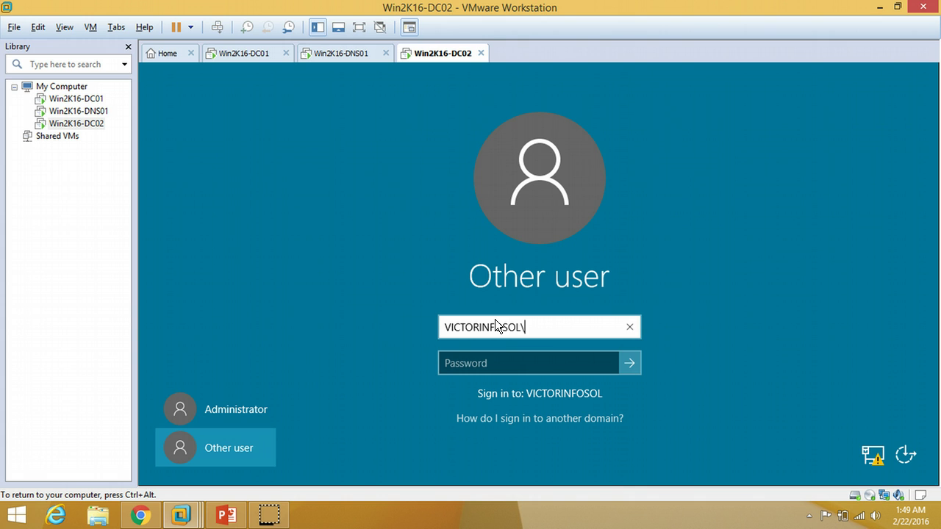
type("\\Administrator")
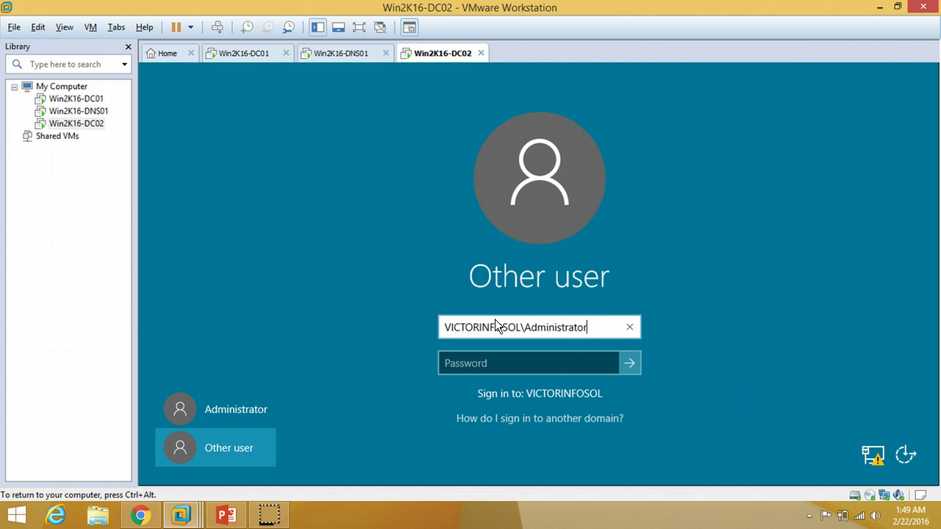
key("Tab")
type("*******")
key("Return")
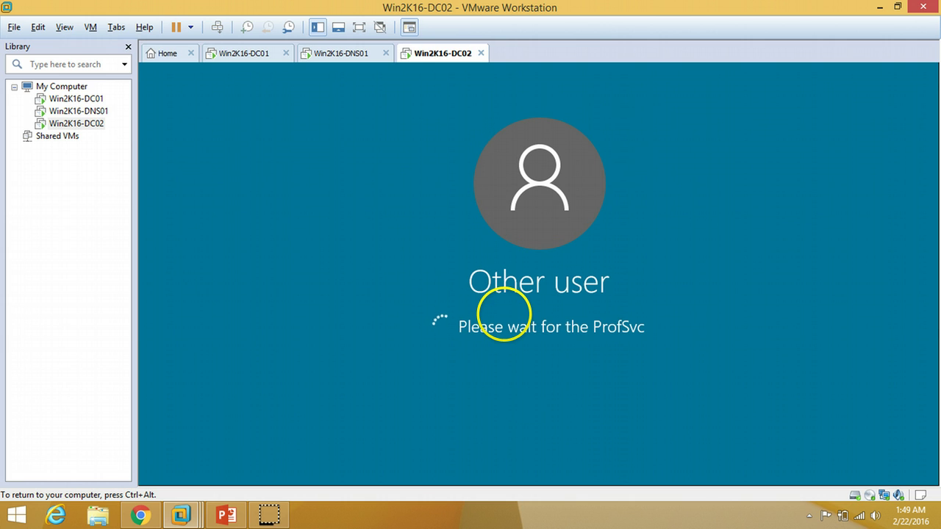
key("ctrl+alt")
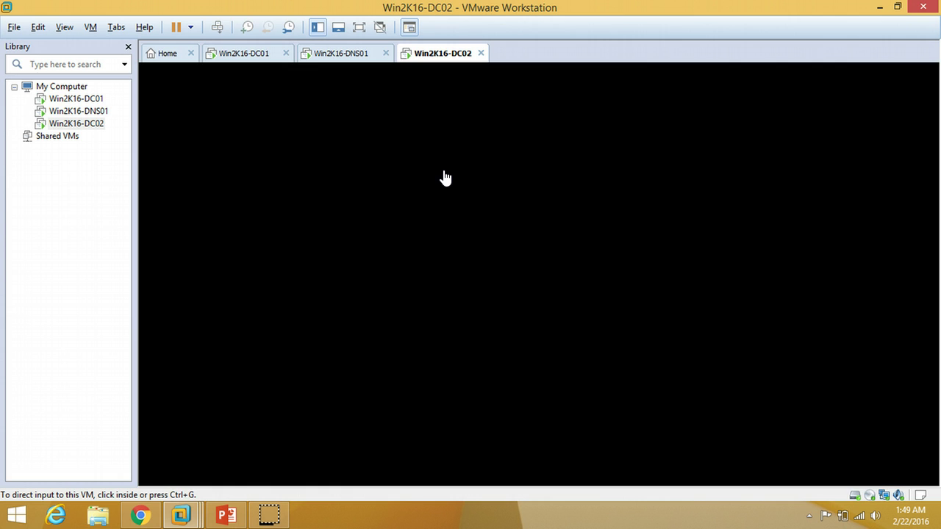
- Hide the Server Manager quick start, view Local Server, and bring up the demo slide
left_click(548, 287)
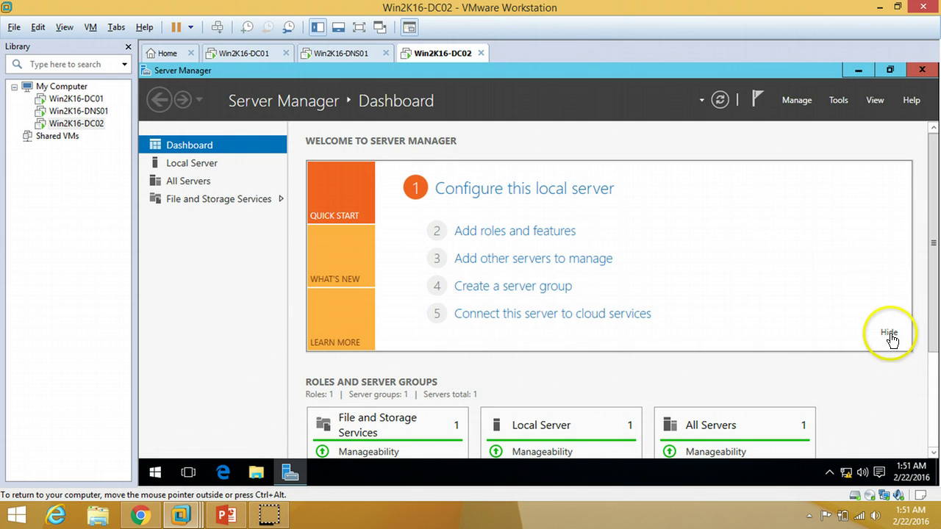
left_click(890, 335)
left_click(197, 163)
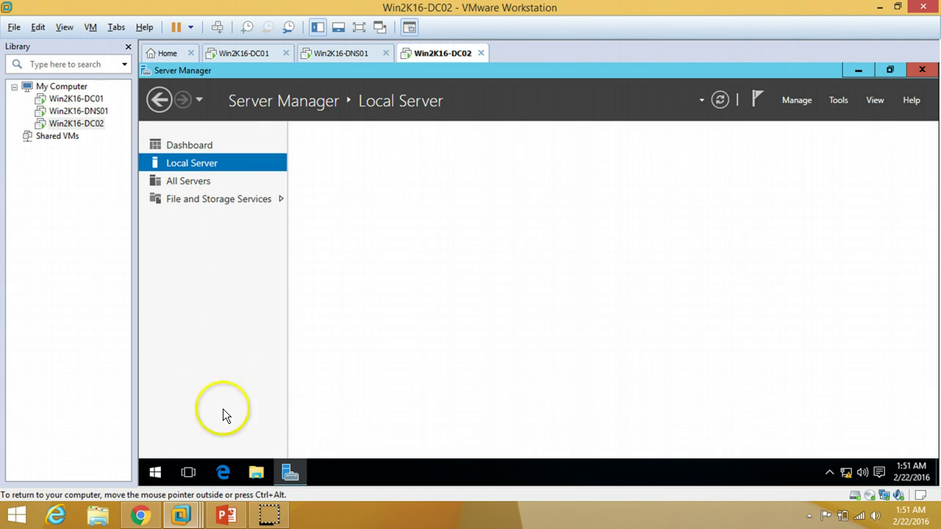
left_click(227, 514)
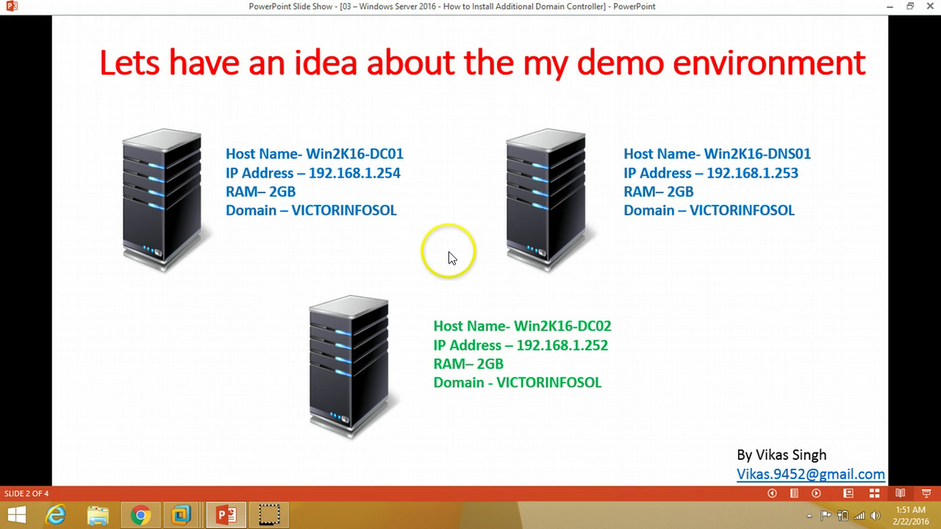
- Advance the slide show to the step-by-step task slide and return to VMware Workstation
left_click(815, 496)
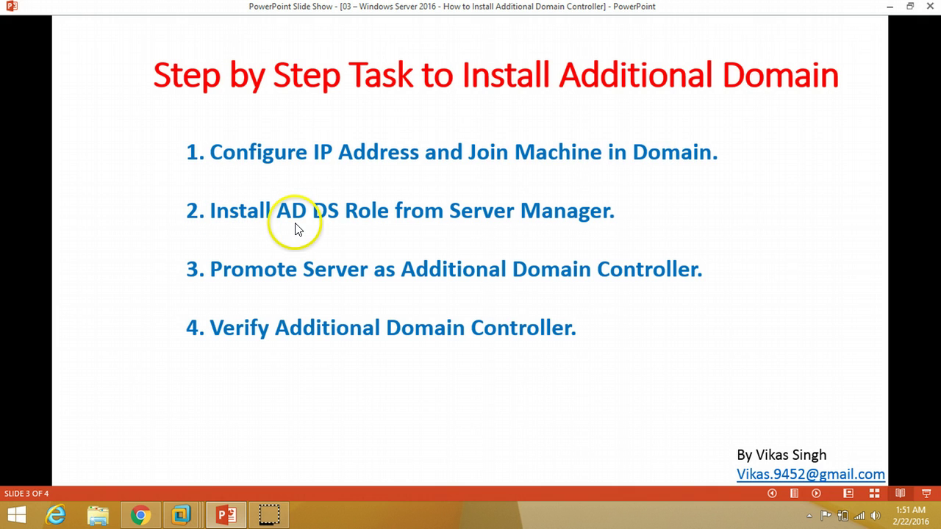
left_click(224, 513)
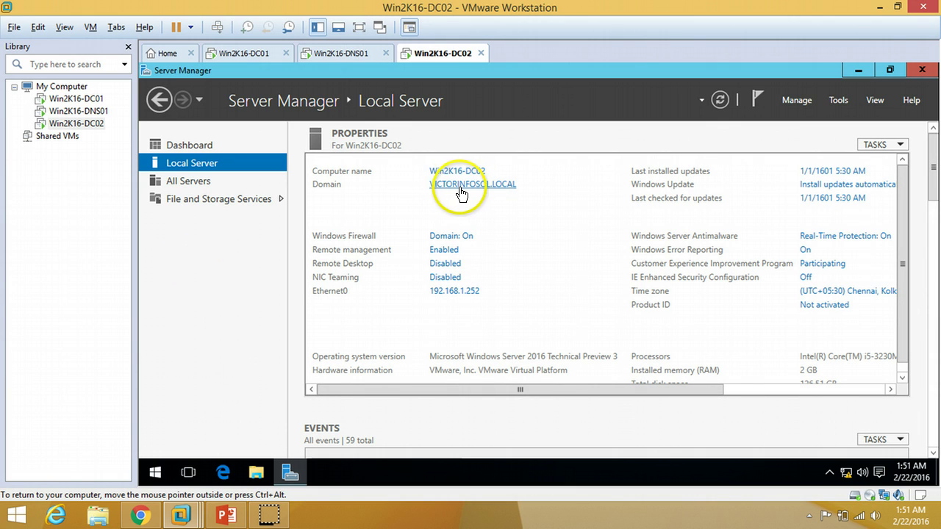
- Start Add Roles and Features as a role-based installation targeting Win2K16-DC02
left_click(801, 100)
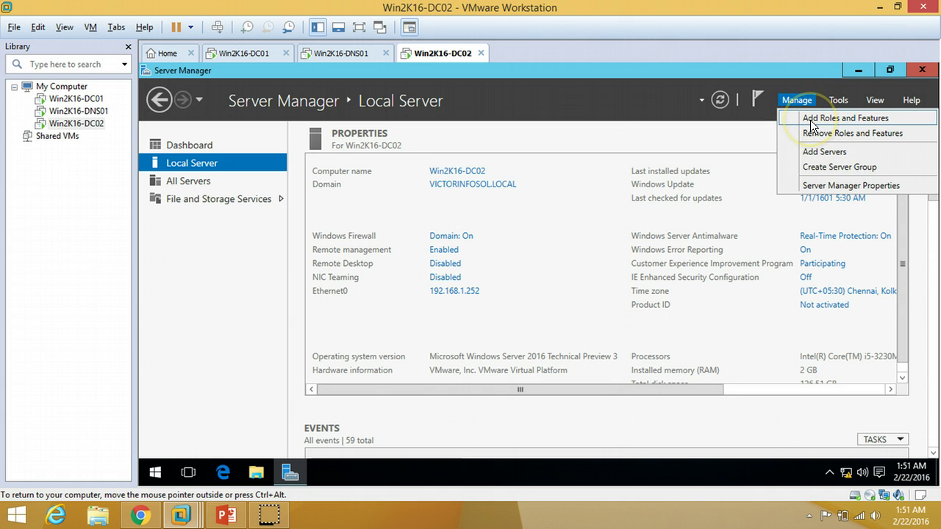
left_click(802, 118)
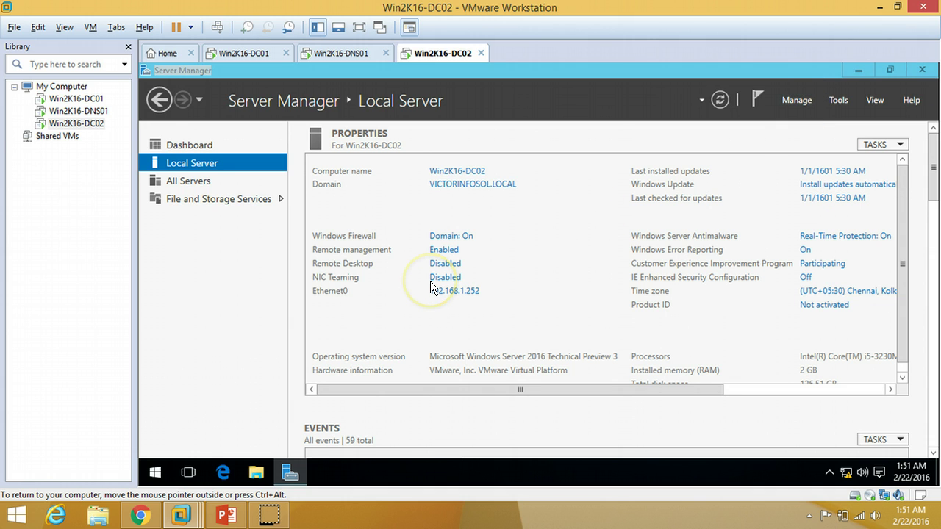
double_click(526, 113)
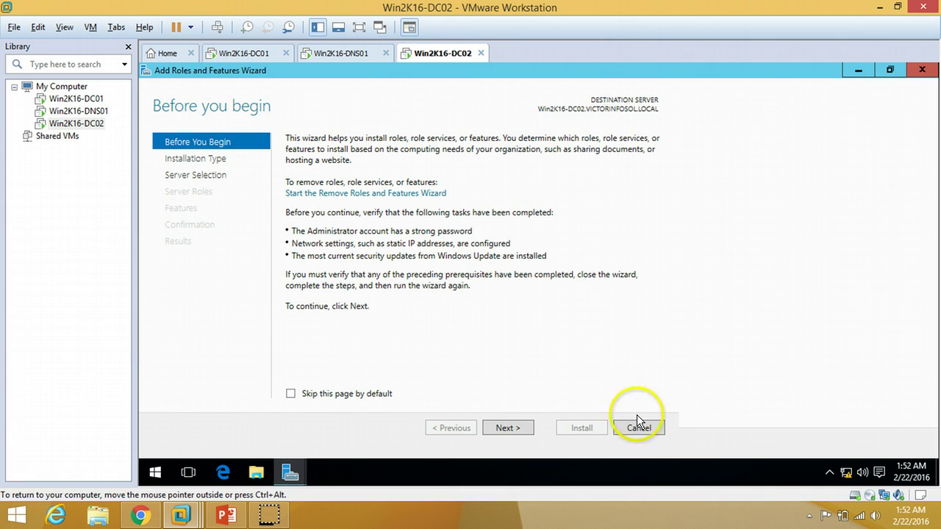
left_click(768, 446)
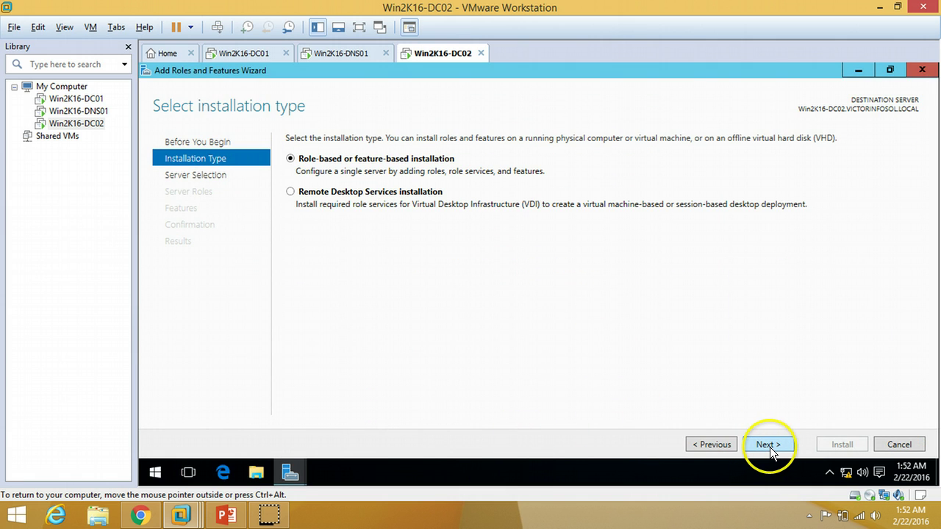
left_click(770, 444)
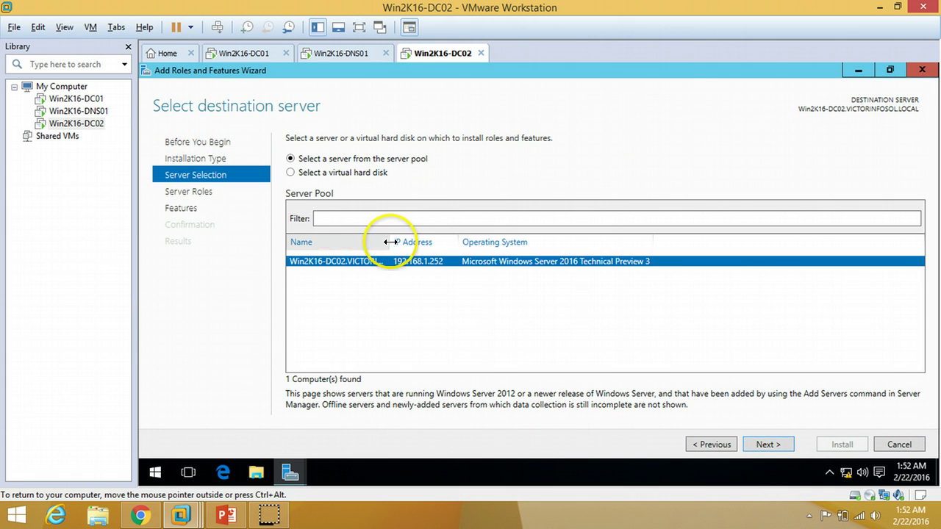
double_click(391, 240)
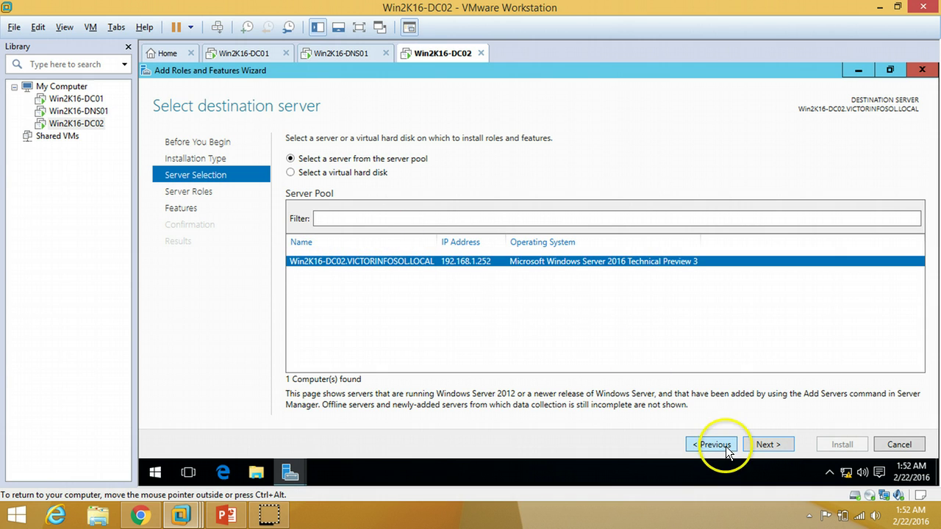
left_click(767, 444)
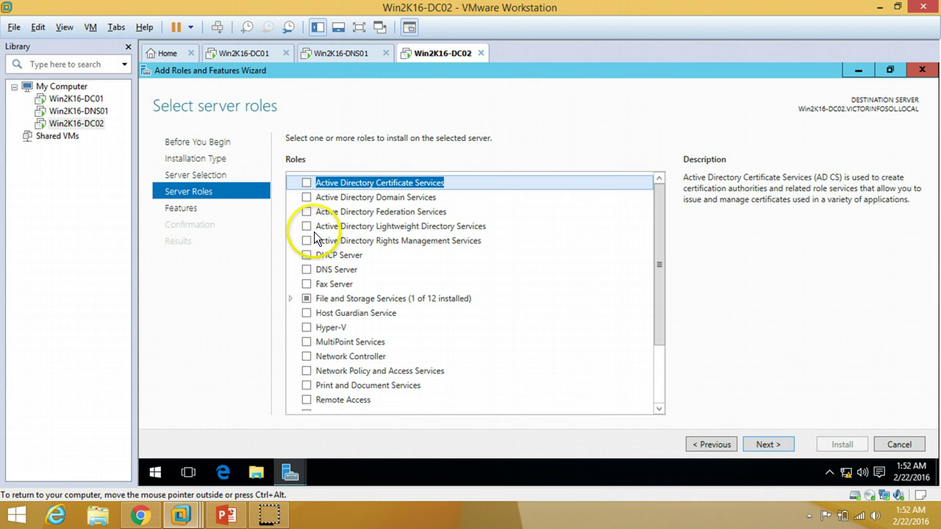
- Select Active Directory Domain Services with its management tools and advance to confirmation
left_click(305, 197)
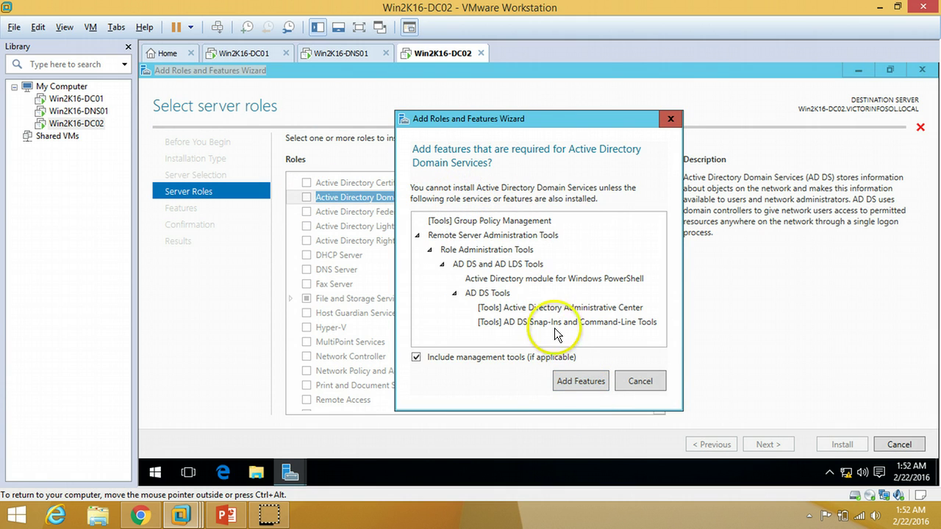
left_click(584, 382)
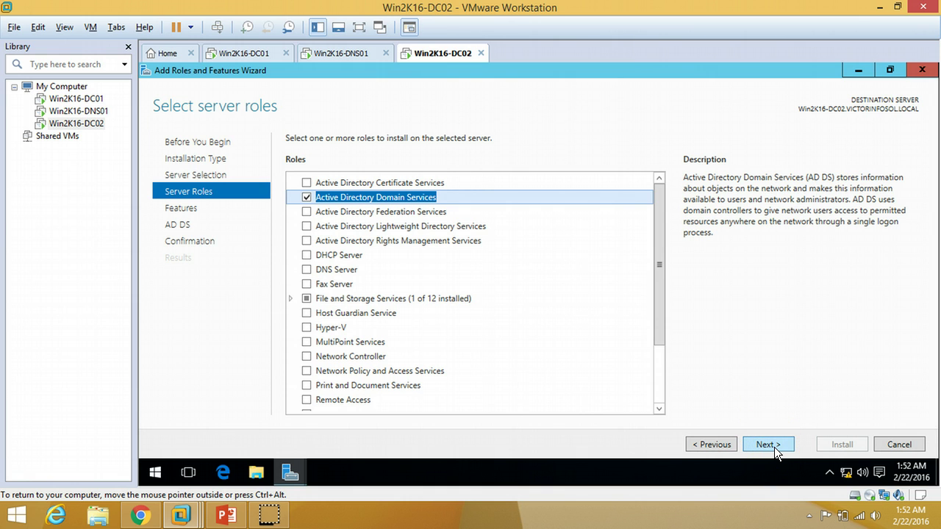
left_click(774, 446)
left_click(757, 444)
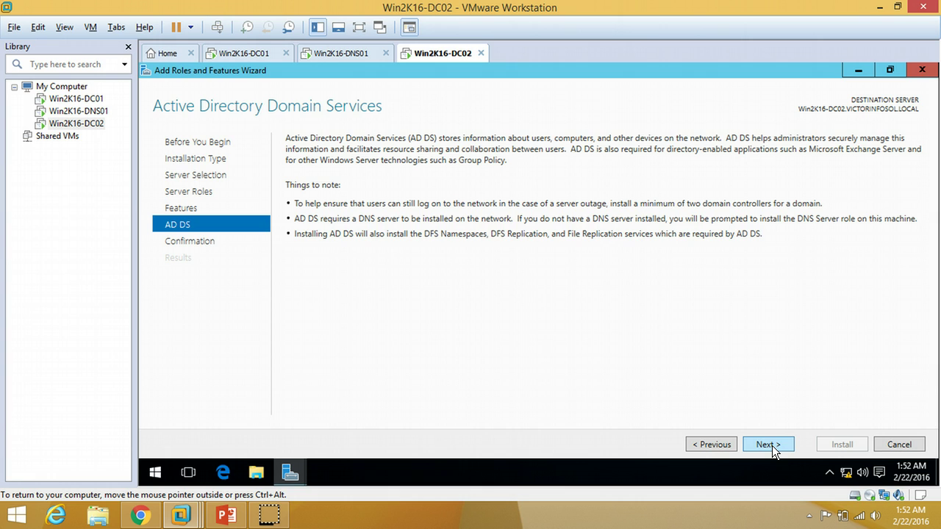
left_click(772, 446)
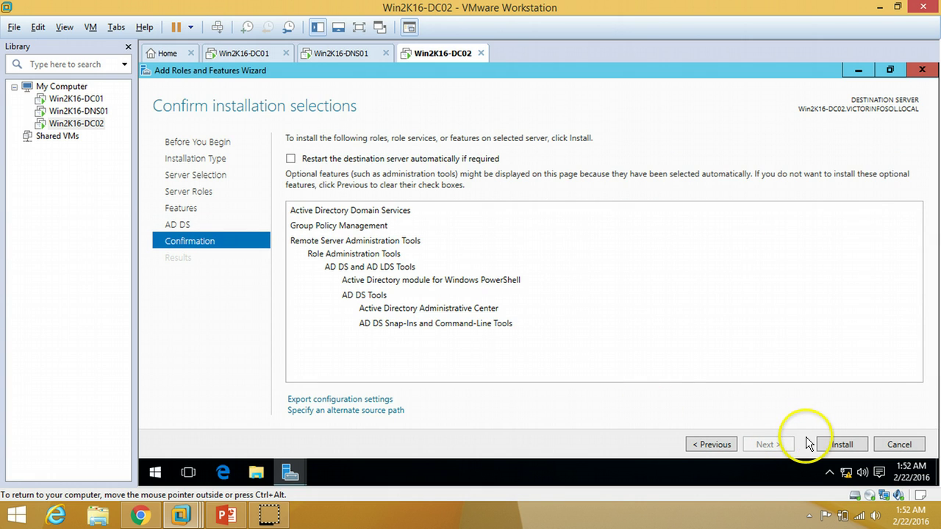
- Install the AD DS role and features, then show the PowerPoint slide show
left_click(848, 449)
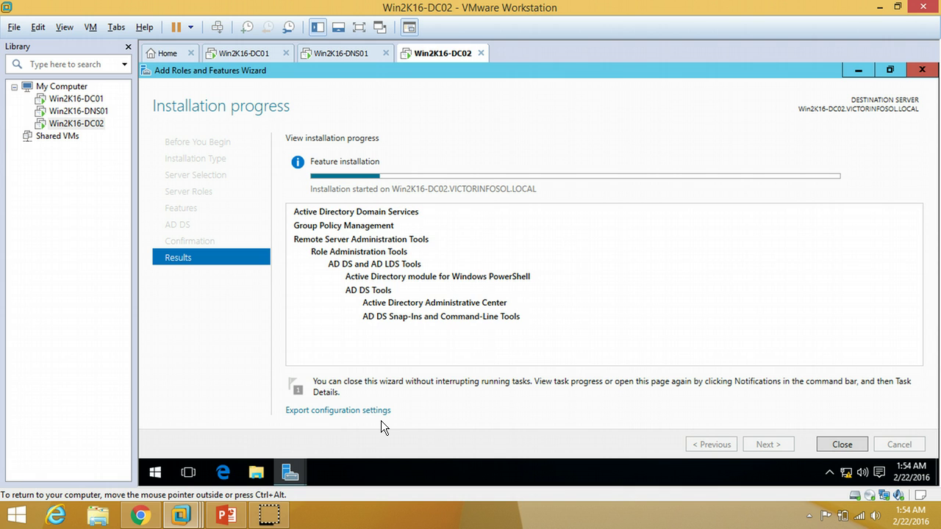
left_click(225, 514)
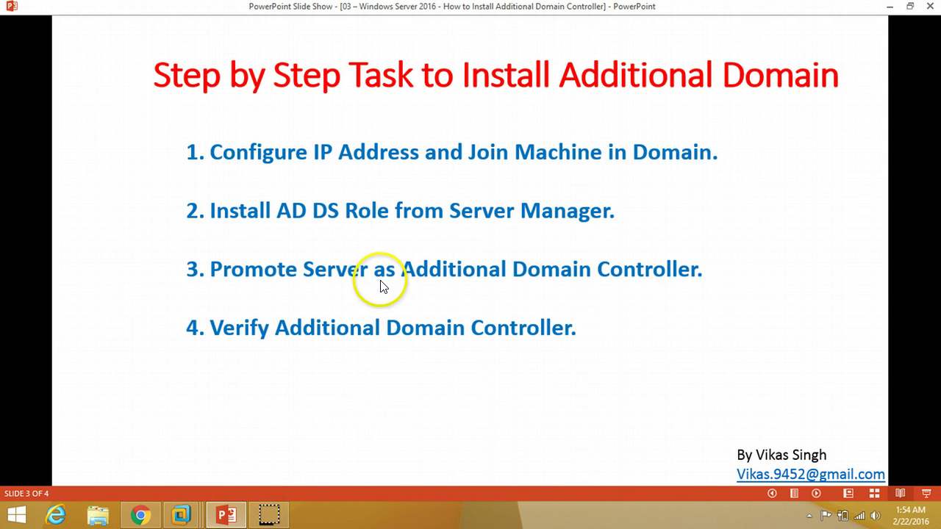
- Minimize the PowerPoint slide show to return to the Win2K16-DC02 VM
left_click(896, 6)
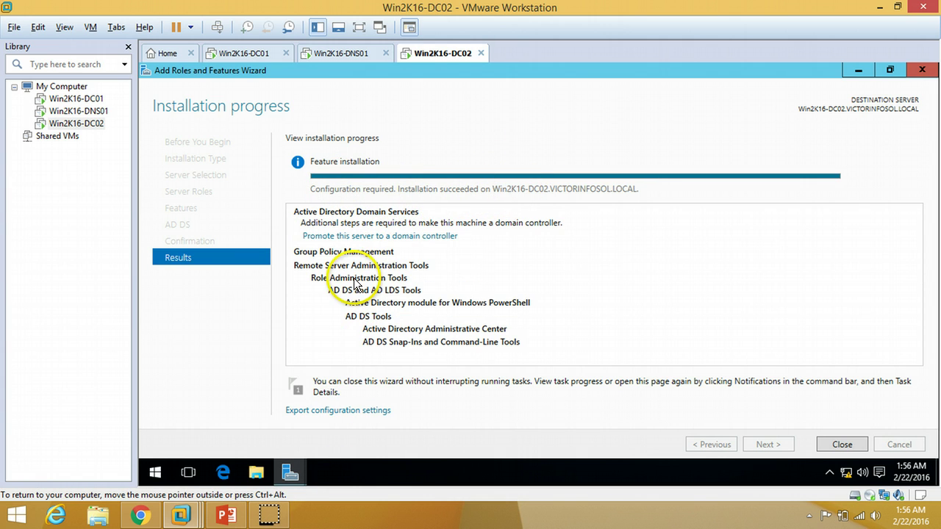
- Launch 'Promote this server to a domain controller' from the installation results
left_click(376, 236)
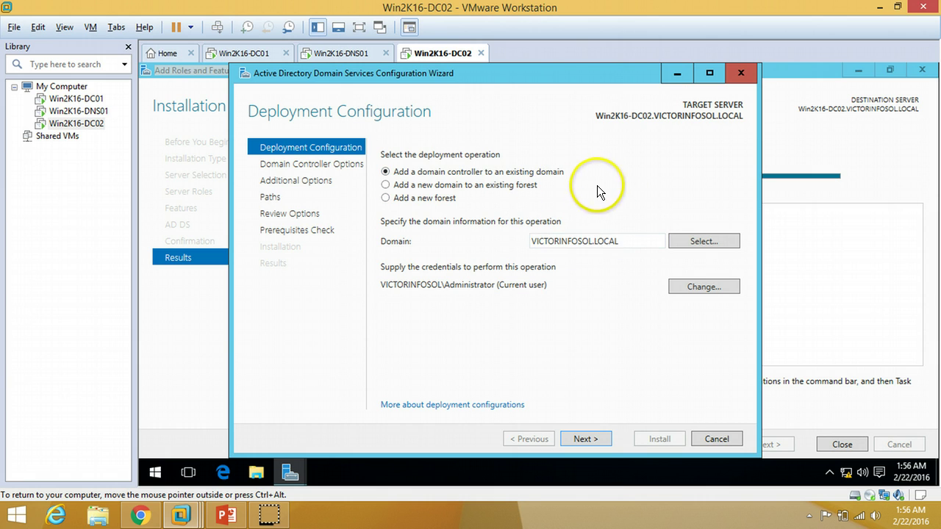
- Accept adding a domain controller to the existing domain and reposition the wizard
left_click(589, 443)
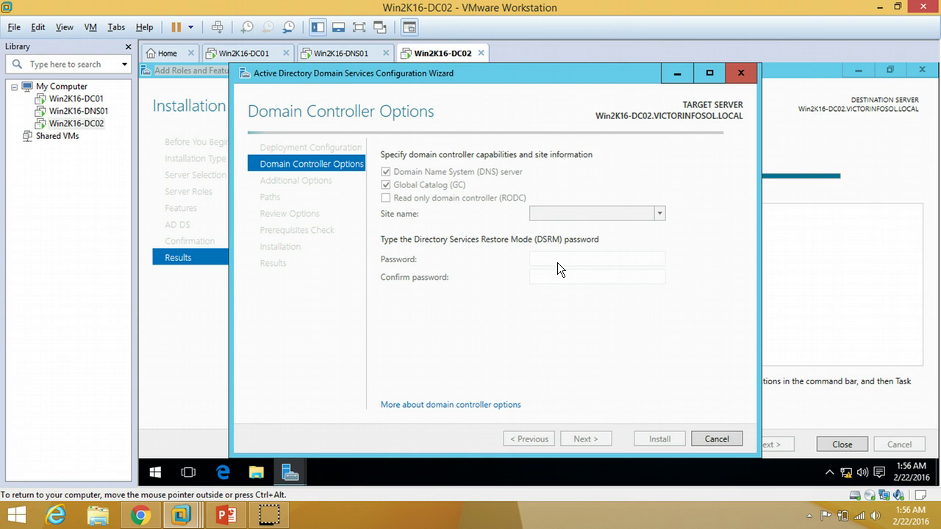
left_click(538, 213)
left_click(524, 74)
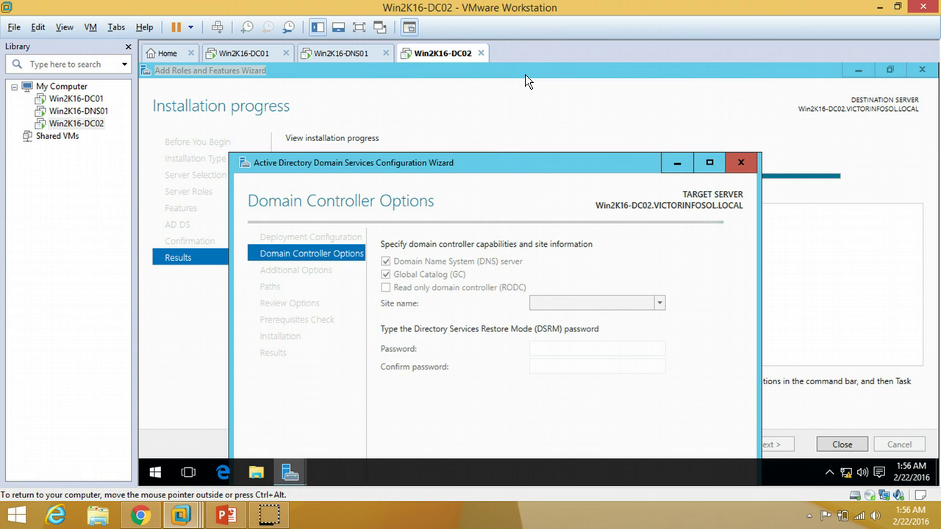
left_click_drag(518, 159, 539, 76)
left_click(518, 234)
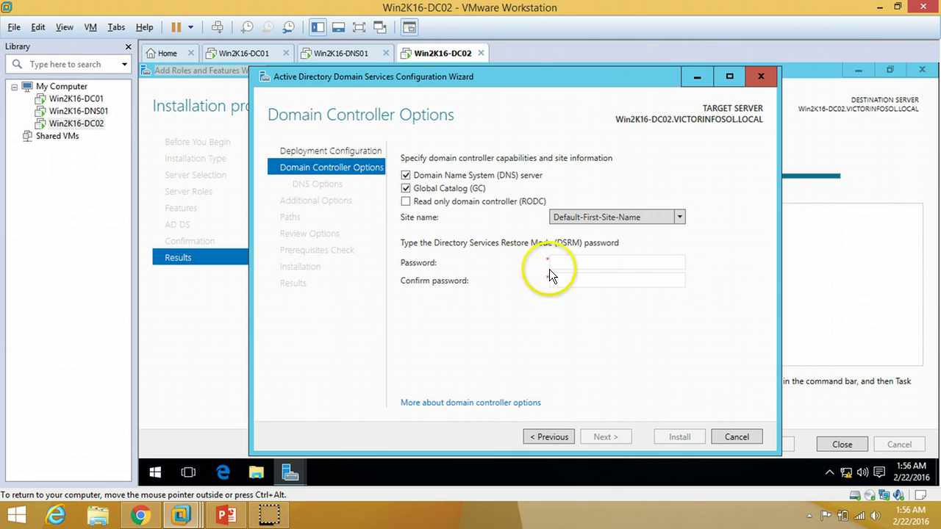
- Keep Default-First-Site-Name, set and confirm the DSRM password, and skip DNS delegation
left_click(625, 220)
left_click(617, 232)
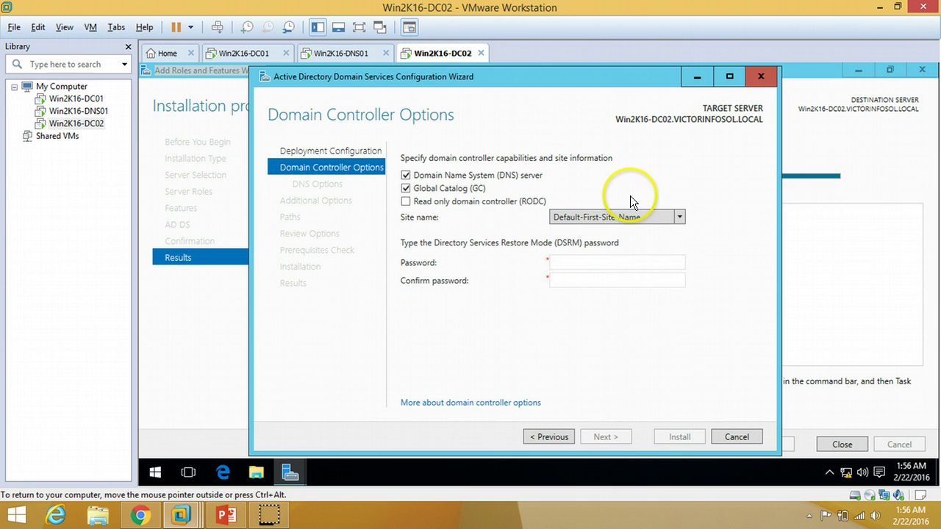
left_click(588, 262)
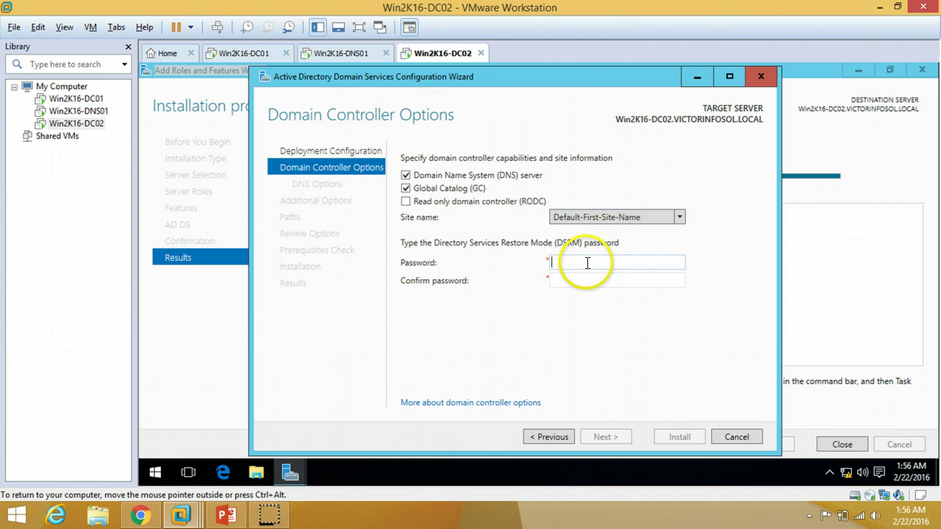
key("Tab")
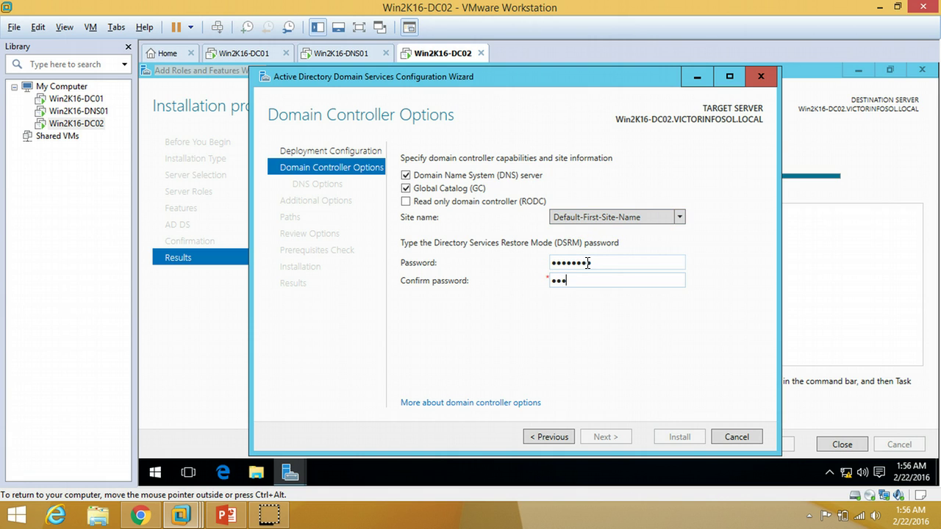
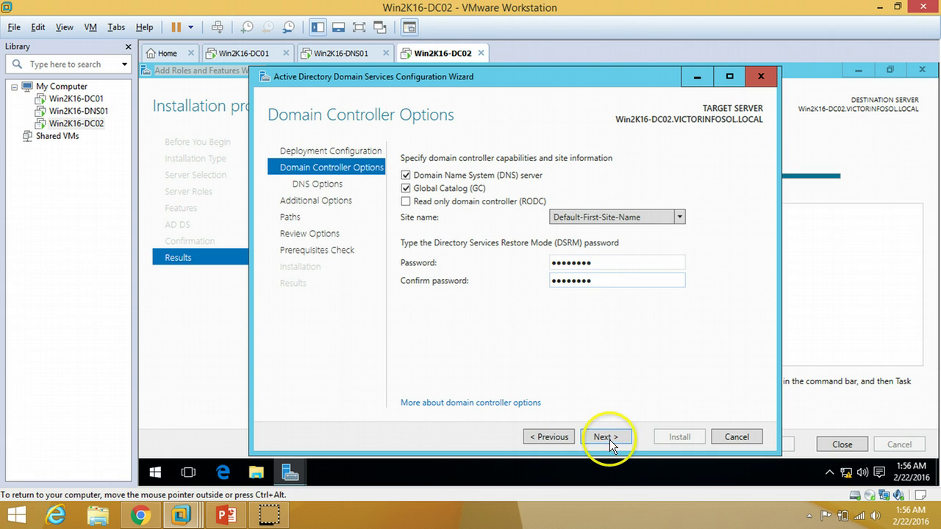
left_click(611, 438)
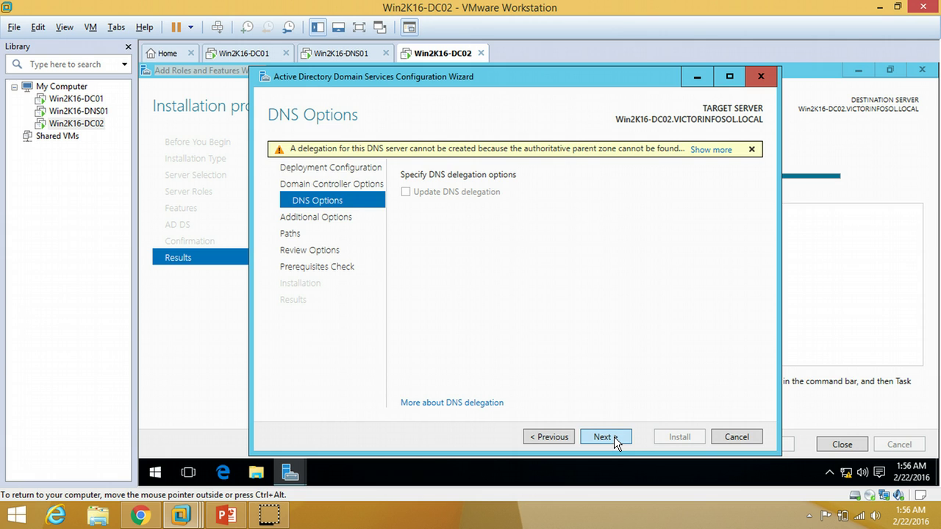
left_click(614, 437)
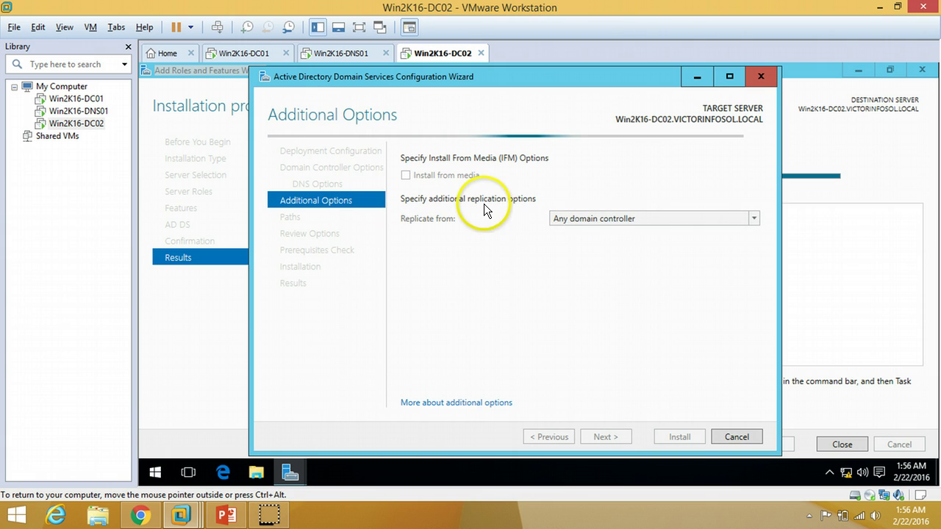
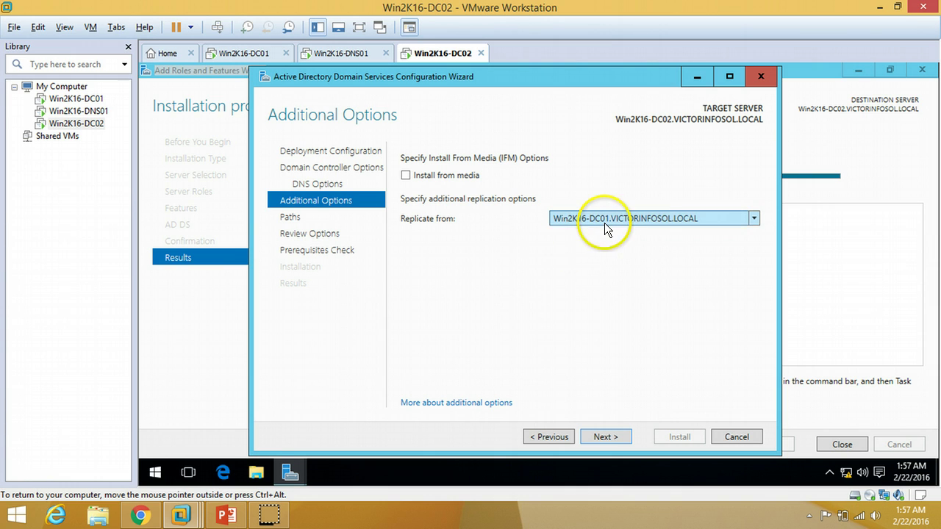
- Keep Win2K16-DC01 as the Replicate from source after briefly trying any domain controller
left_click(604, 223)
left_click(608, 234)
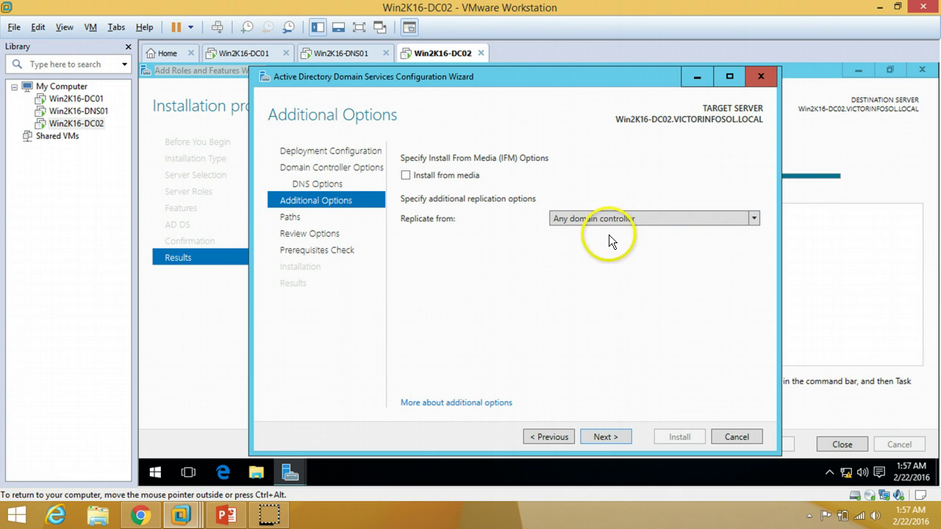
left_click(621, 219)
left_click(614, 247)
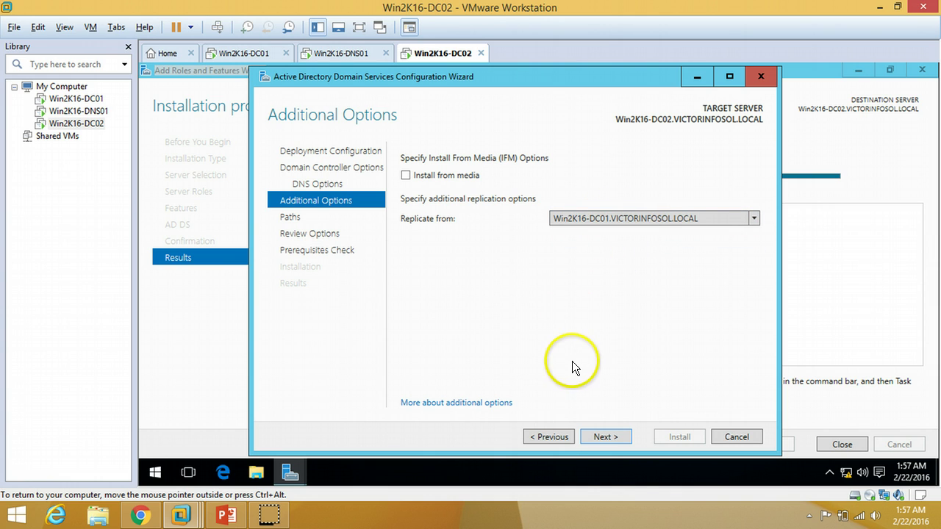
- Advance past Paths, look over the Review Options summary, and run the prerequisites check
left_click(605, 438)
left_click(611, 439)
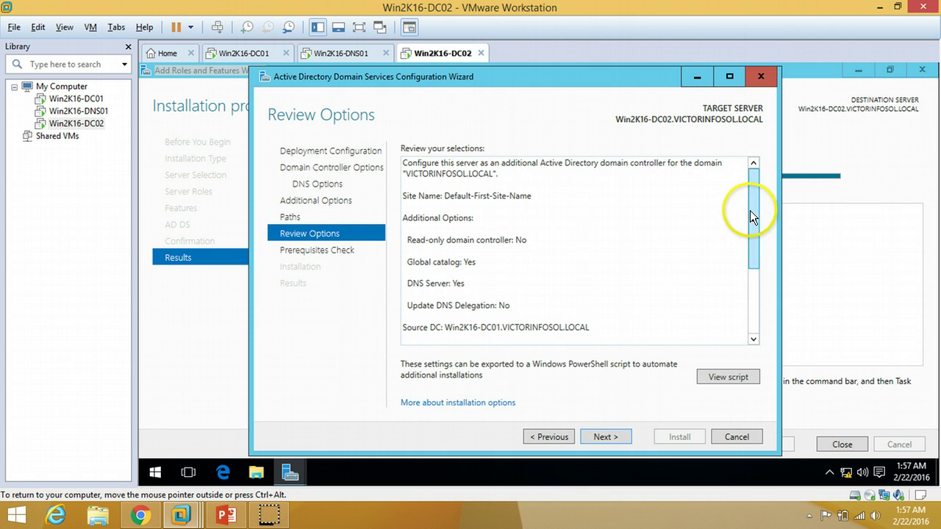
left_click_drag(750, 212, 747, 179)
left_click_drag(751, 251, 758, 321)
left_click(642, 272)
key("ctrl+a")
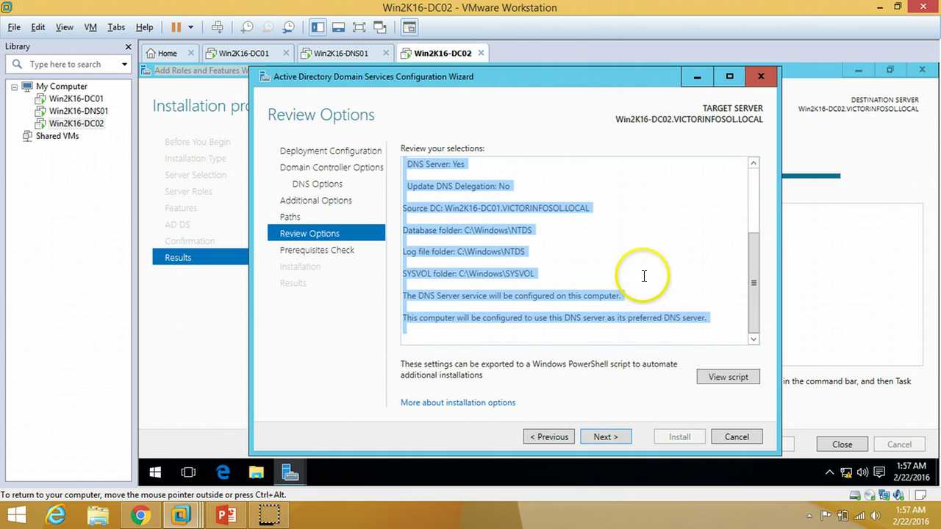
left_click(715, 321)
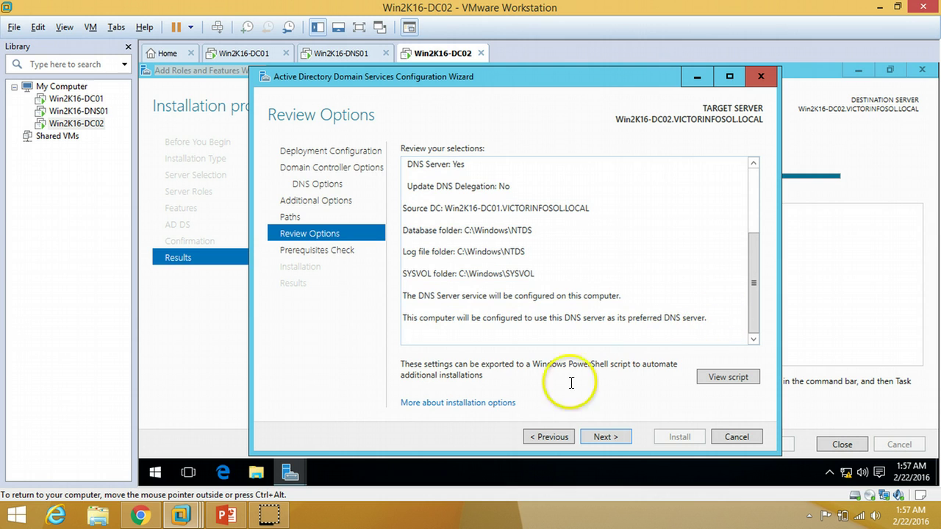
left_click(611, 438)
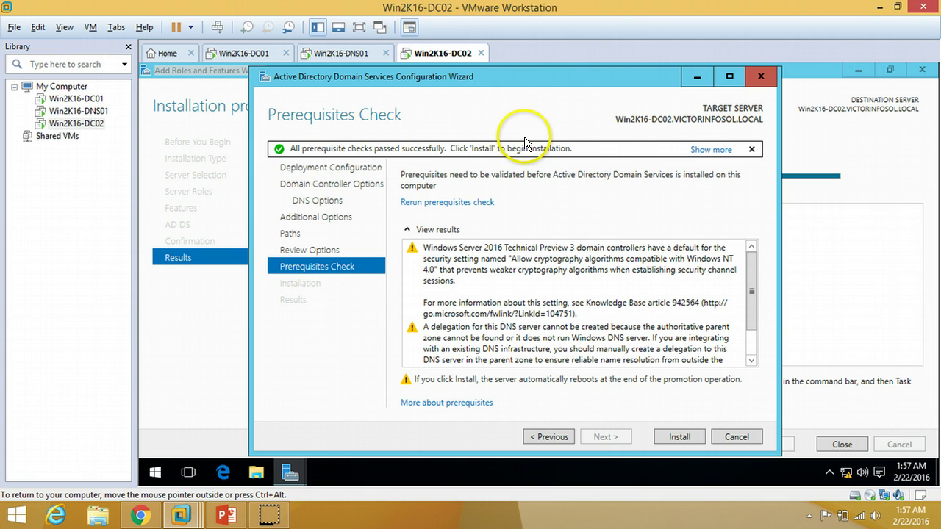
- Install AD DS on Win2K16-DC02 with the wizard maximized, letting the server reboot afterwards
left_click(687, 436)
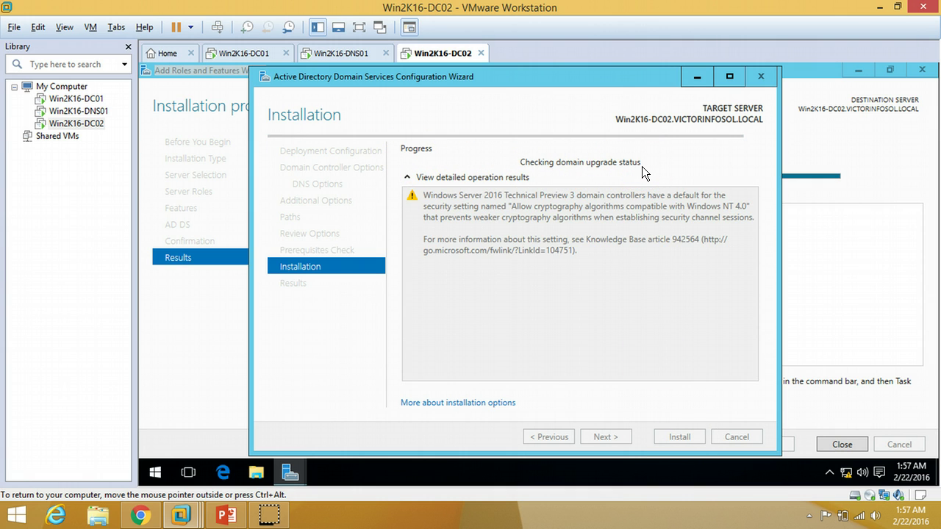
left_click_drag(575, 80, 594, 76)
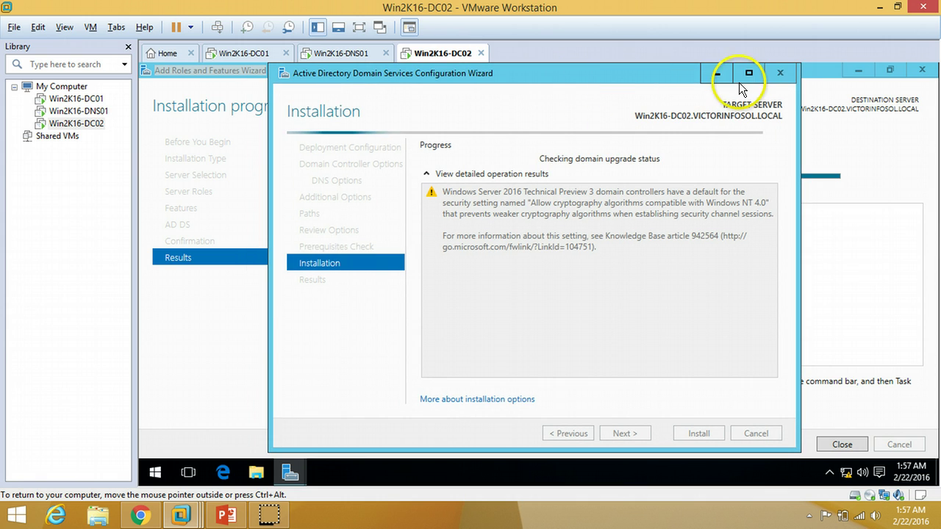
left_click(749, 73)
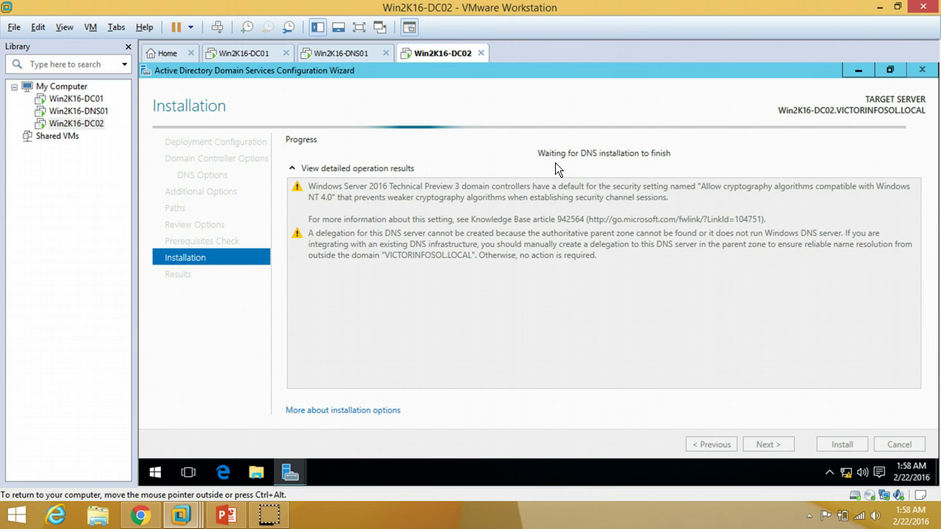
left_click(529, 184)
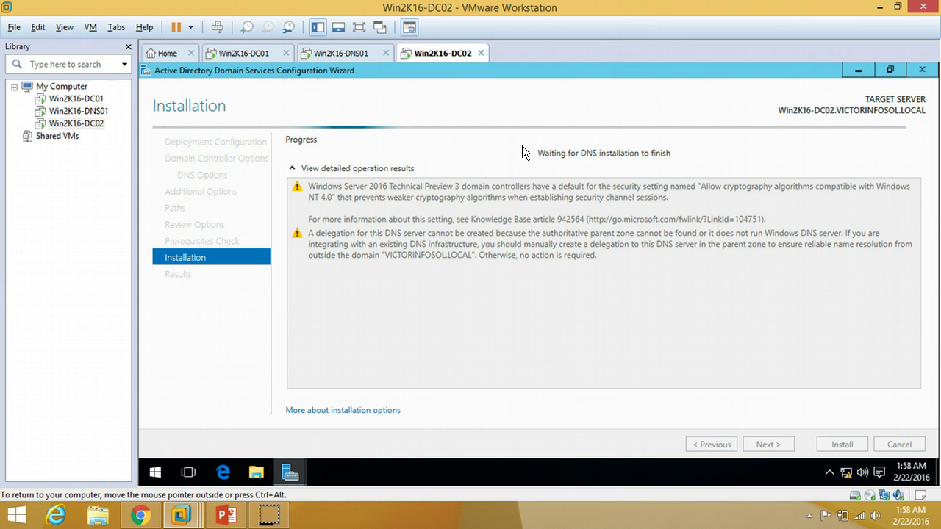
left_click(689, 197)
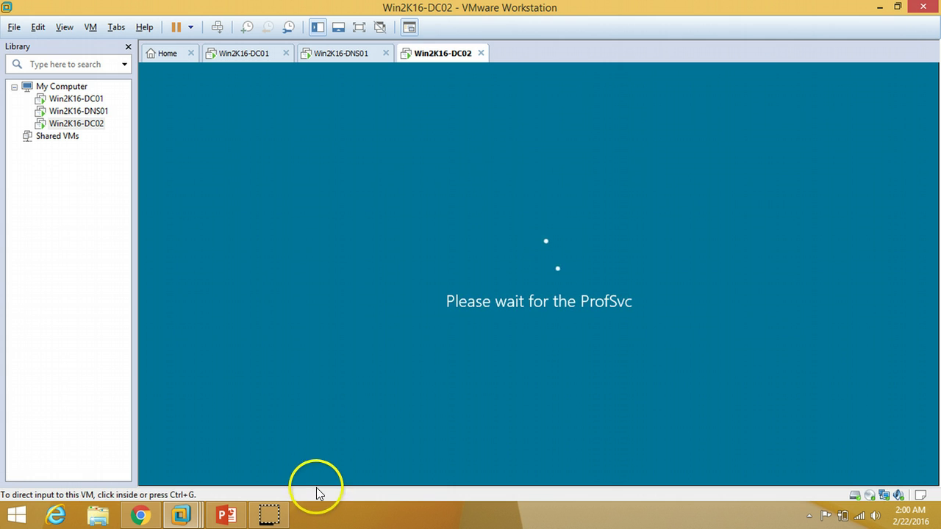
- Send Ctrl+Alt+Del to the rebooted Win2K16-DC02 at its lock screen to begin sign-in
mouse_move(280, 519)
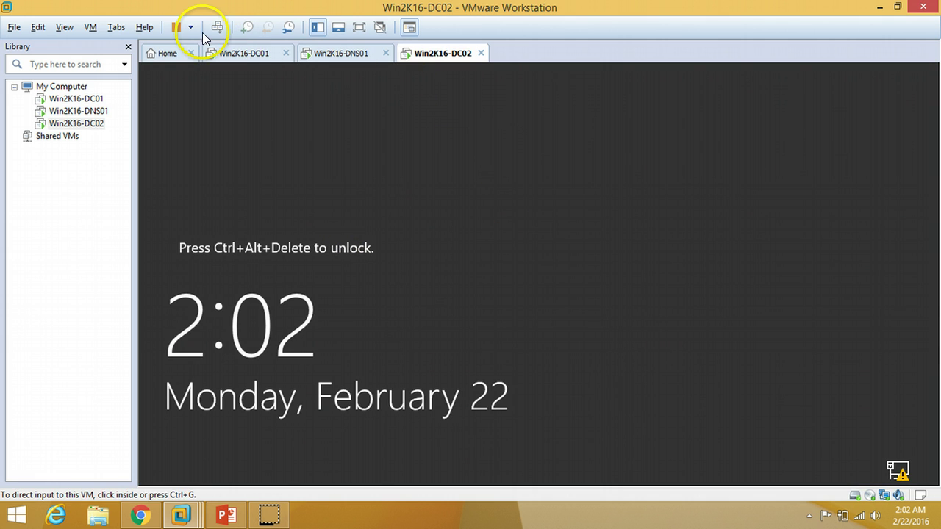
left_click(217, 27)
left_click(242, 95)
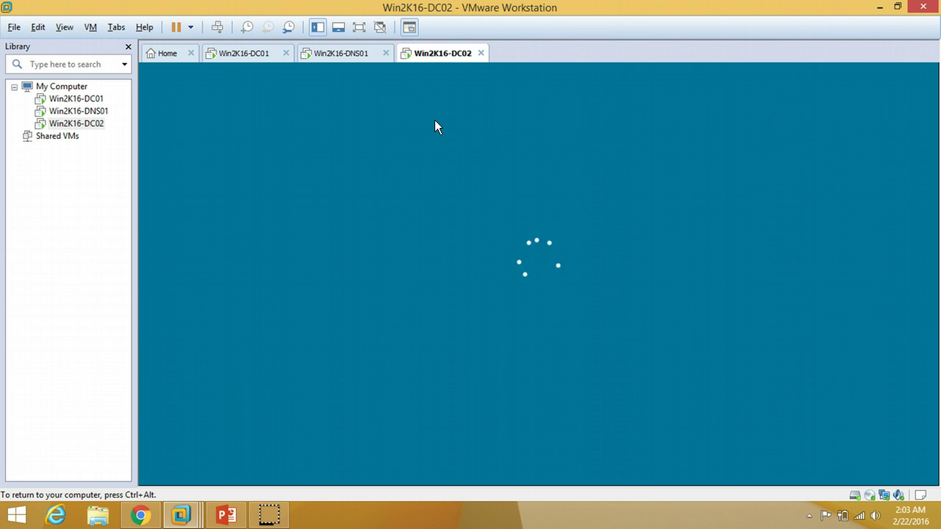
- Sign in to Win2K16-DC01 with the domain administrator password
left_click(250, 56)
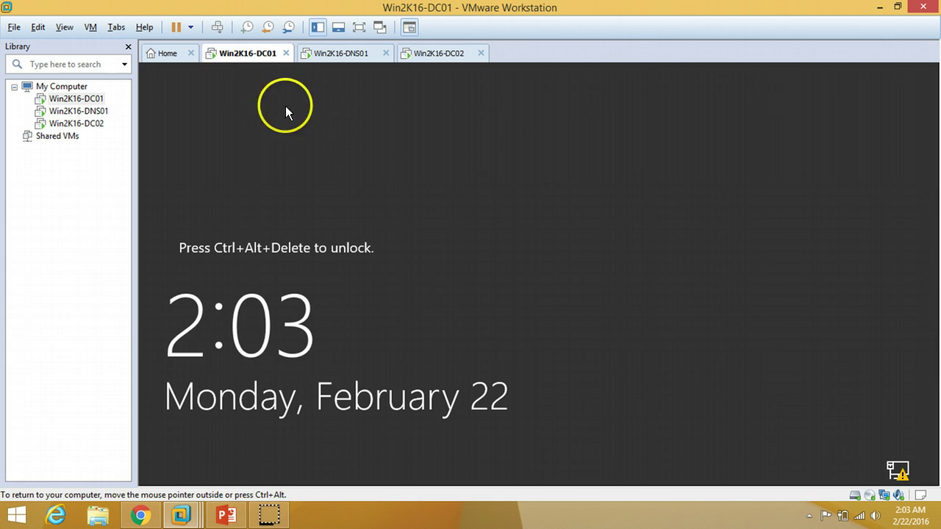
left_click(216, 27)
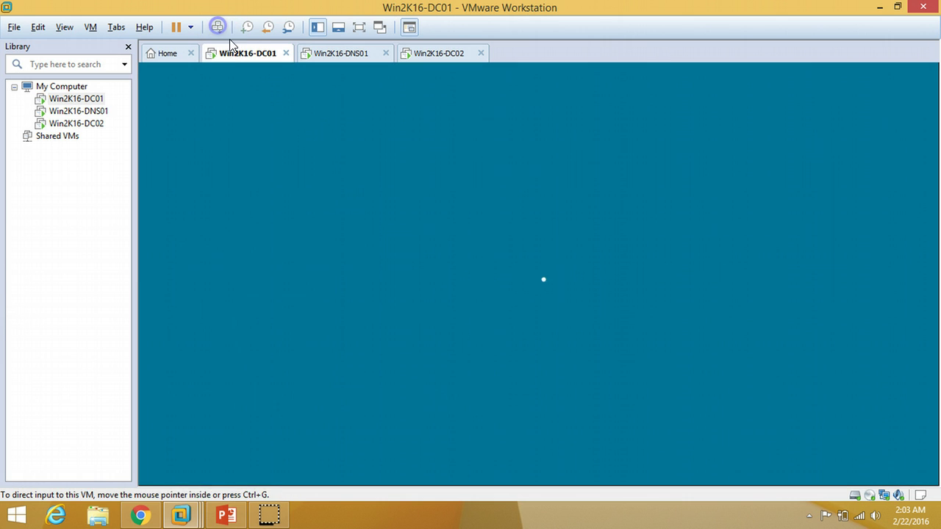
left_click(513, 373)
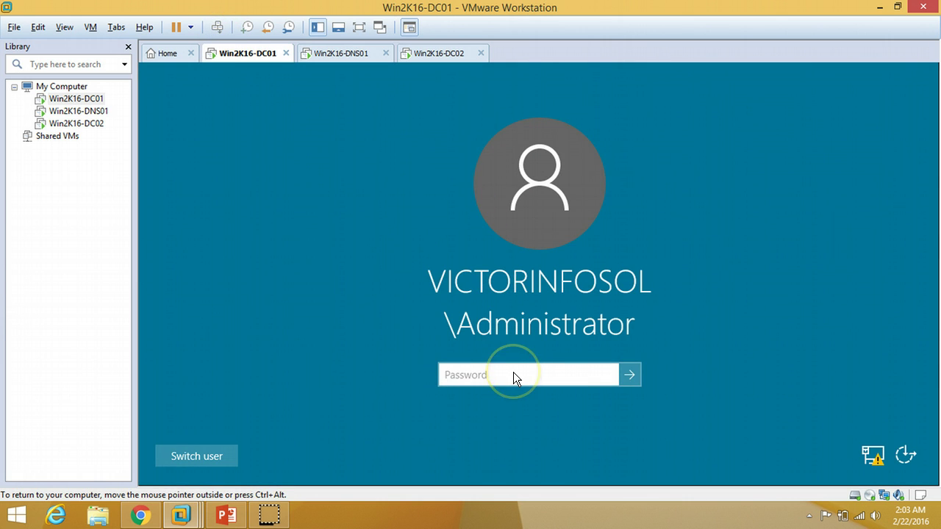
type("********")
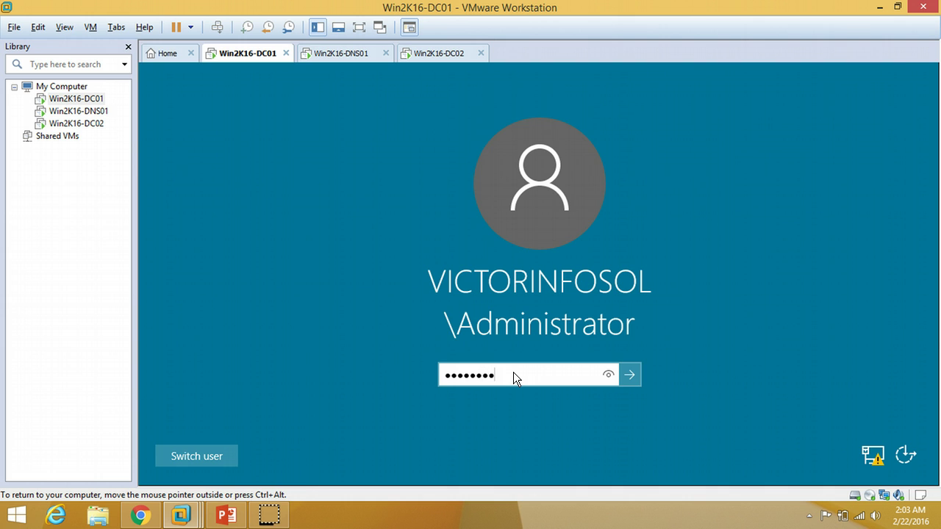
key("Return")
- Refresh Domain Controllers and Servers in ADUC, widen columns to confirm WIN2K16-DC02, then go to DC02
right_click(372, 201)
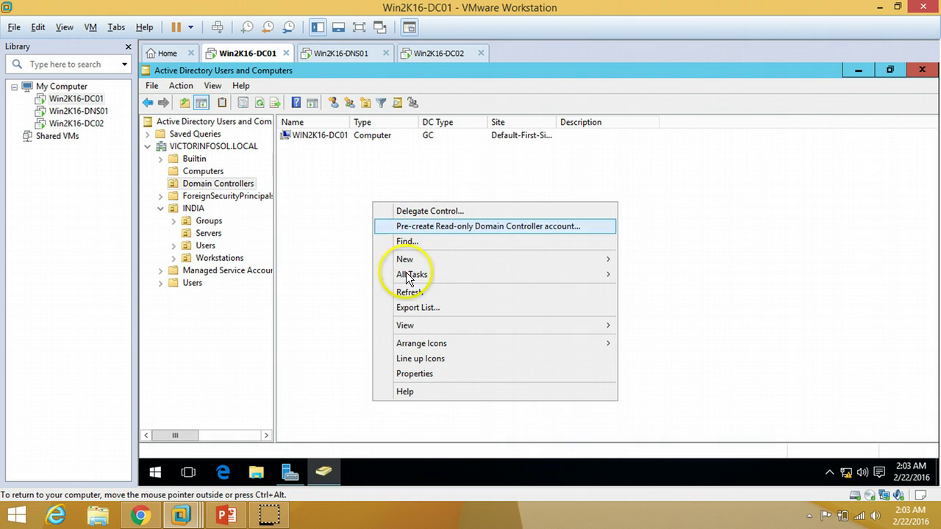
left_click(355, 292)
left_click_drag(350, 124, 454, 124)
left_click(209, 234)
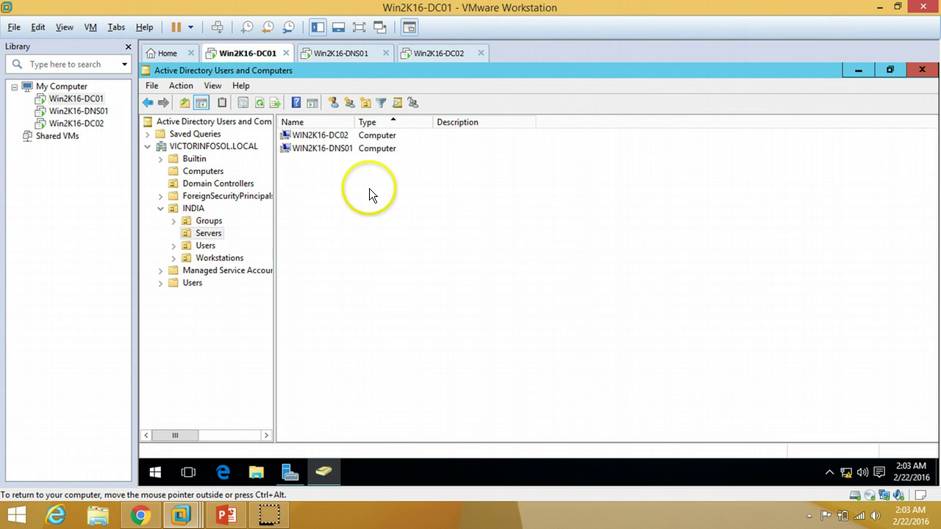
right_click(339, 184)
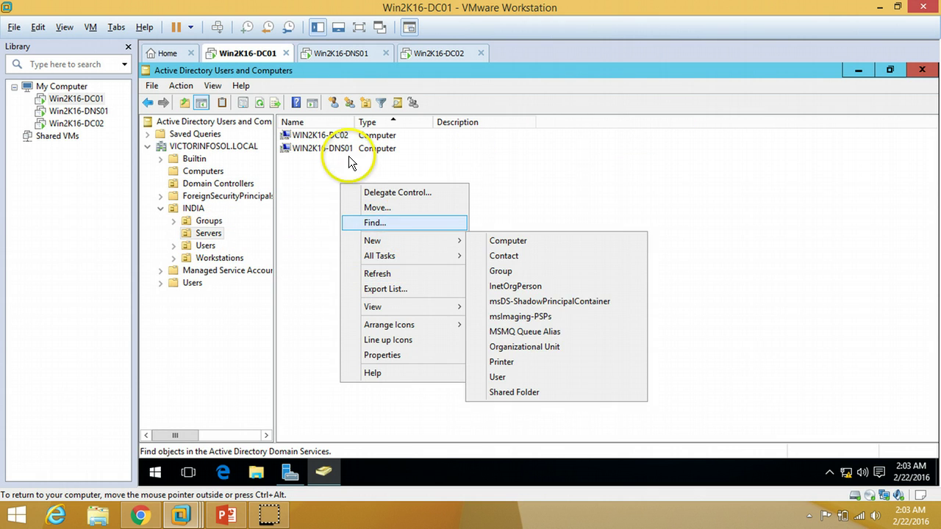
left_click(353, 273)
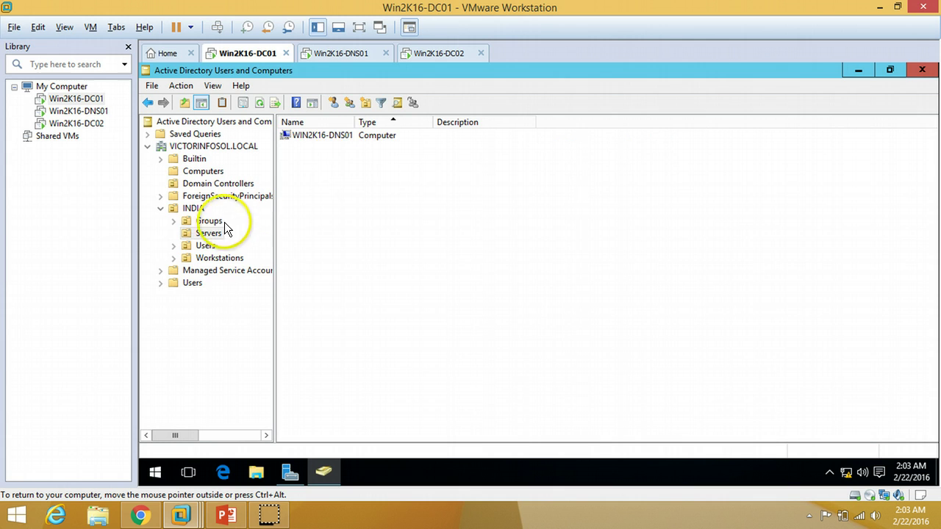
left_click(212, 183)
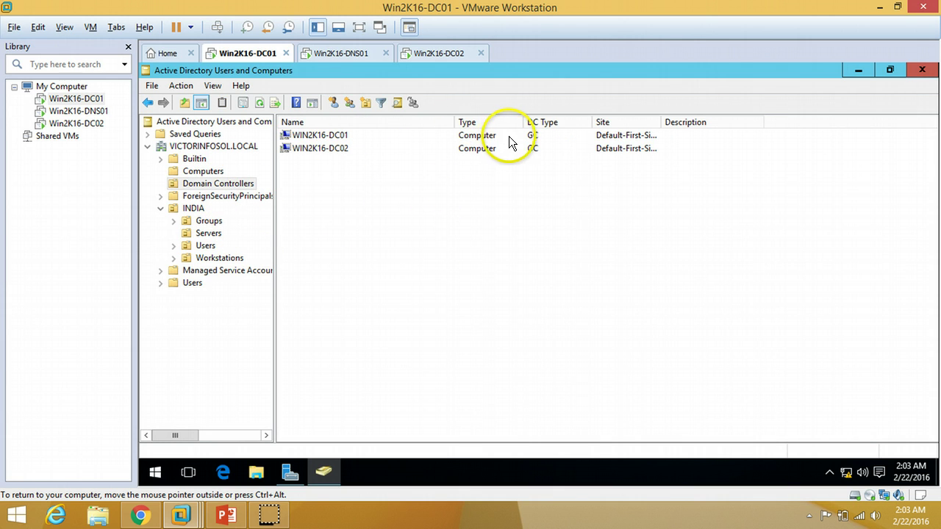
left_click(546, 150)
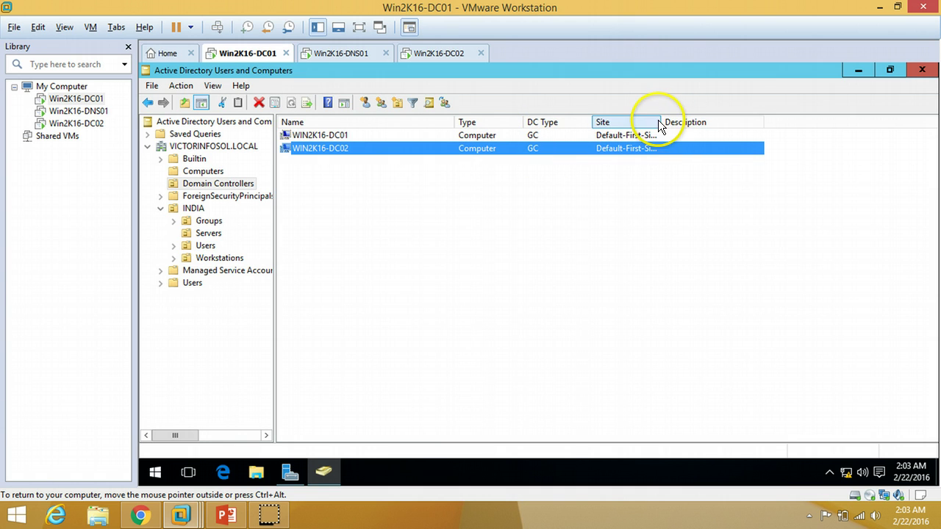
left_click_drag(660, 122, 679, 148)
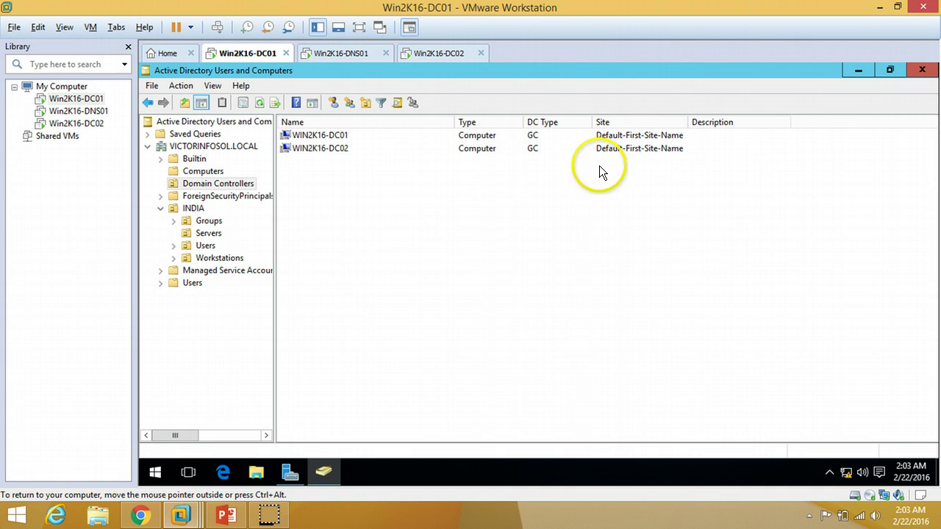
left_click(633, 151)
left_click(621, 139)
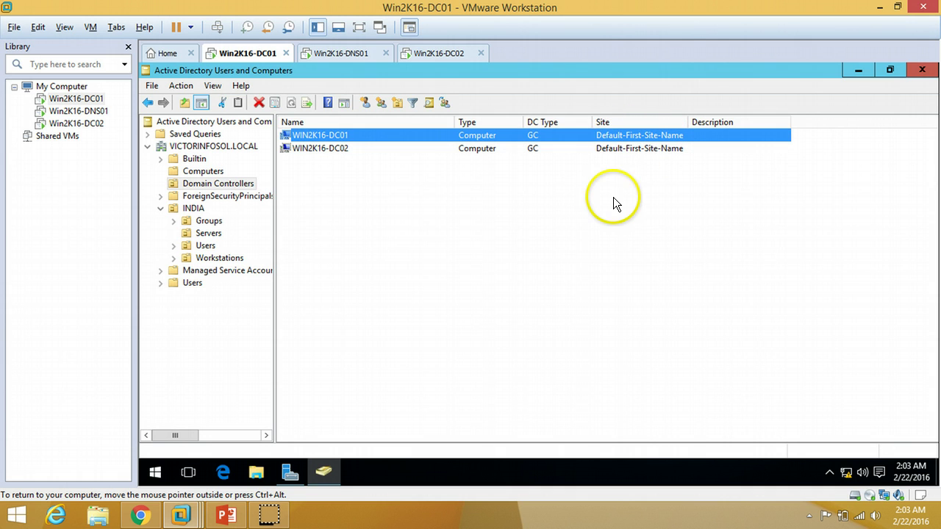
left_click(430, 54)
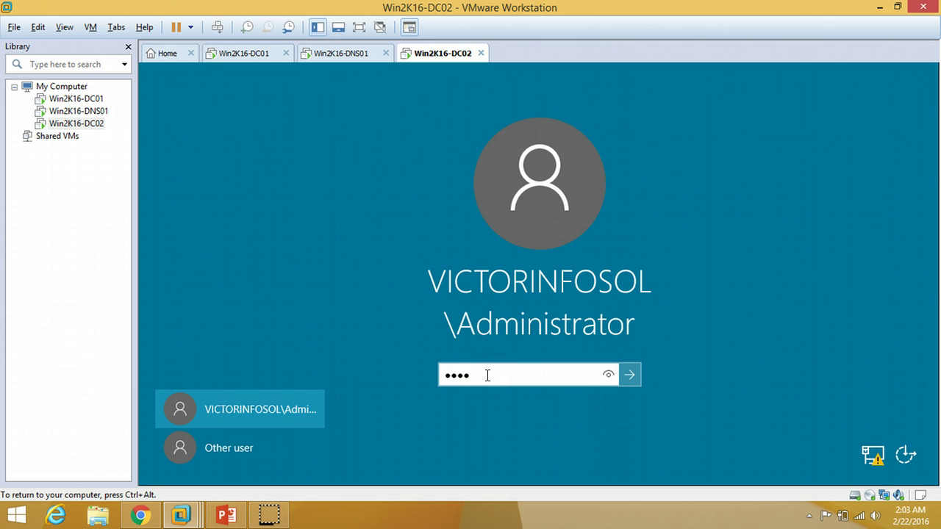
- Submit DC02's sign-in, then refresh the Domain Controllers list on Win2K16-DC01
key("Return")
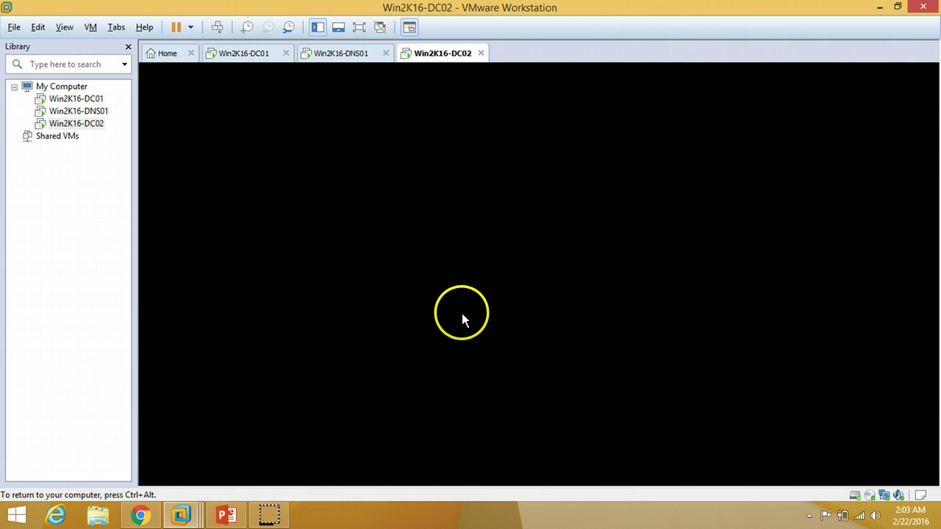
left_click(246, 54)
left_click(407, 314)
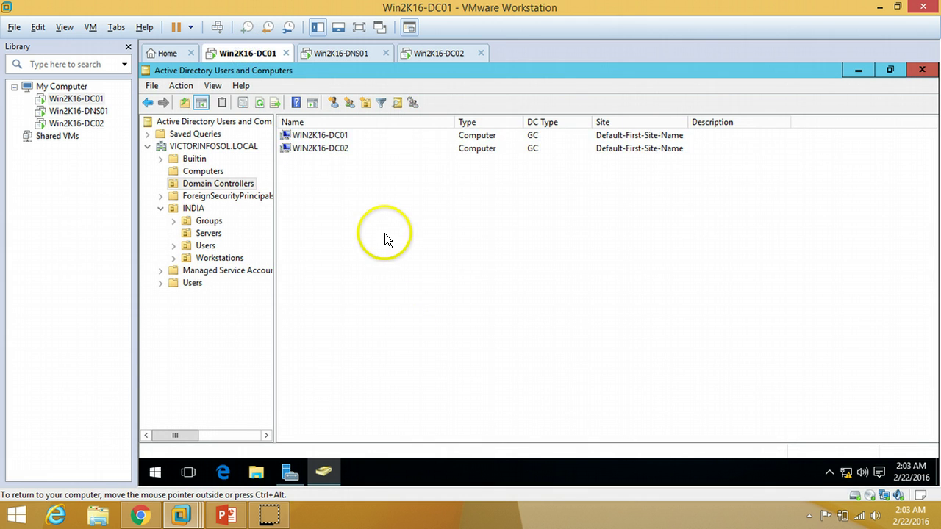
right_click(385, 234)
left_click(430, 324)
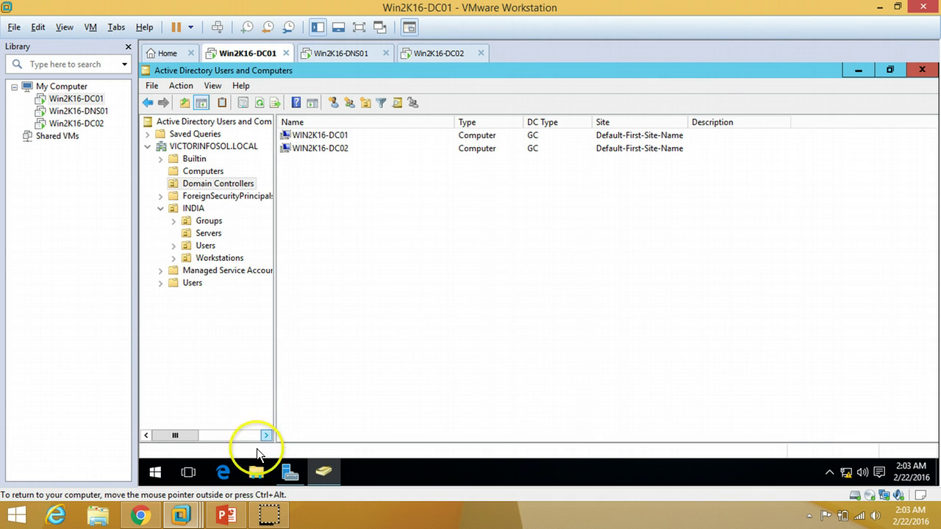
- Glance at the presentation slide and DC02, then return to Win2K16-DC01
left_click(230, 516)
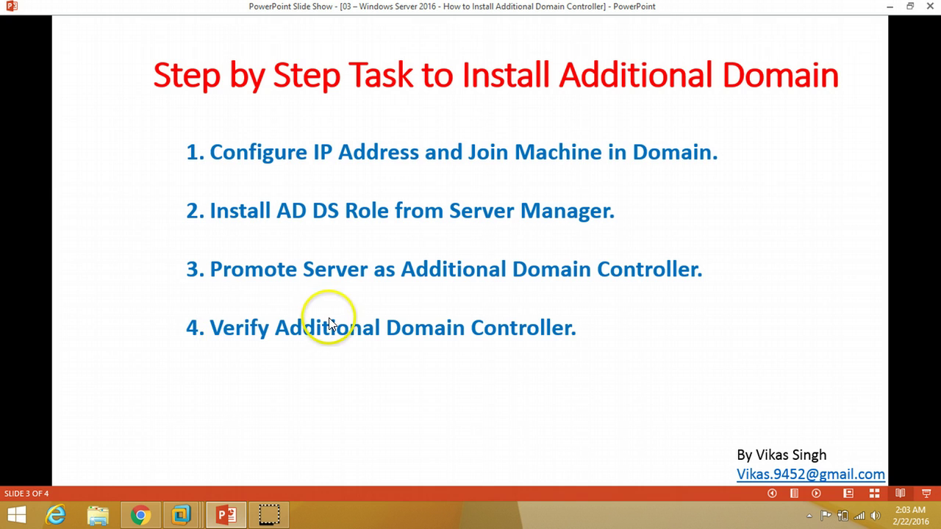
left_click(225, 514)
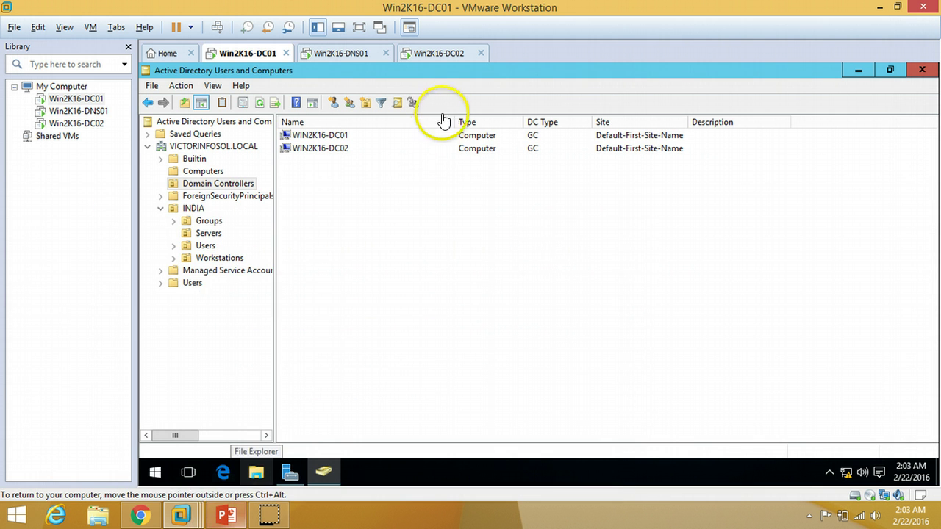
left_click(441, 53)
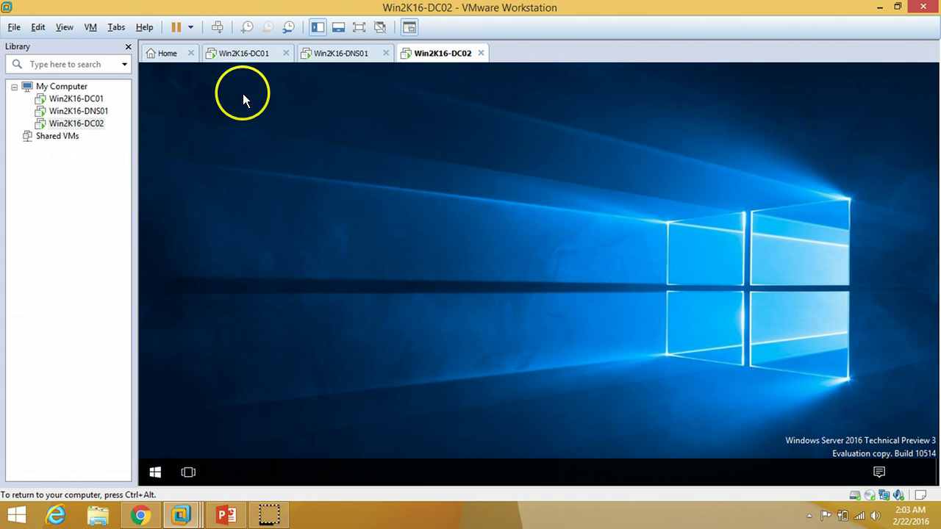
left_click(254, 53)
- Open Change Domain Controller for VICTORINFOSOL.LOCAL, view the specific-controller option, and cancel
left_click(234, 147)
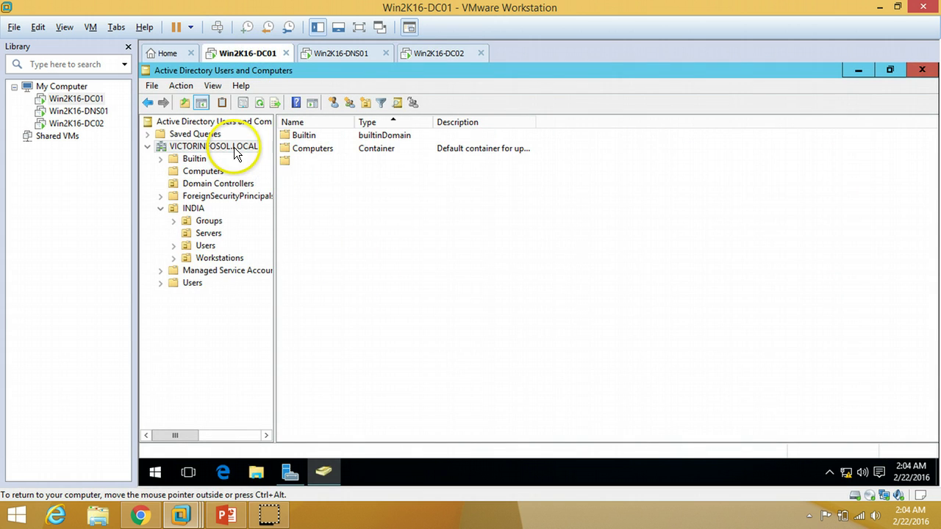
right_click(234, 147)
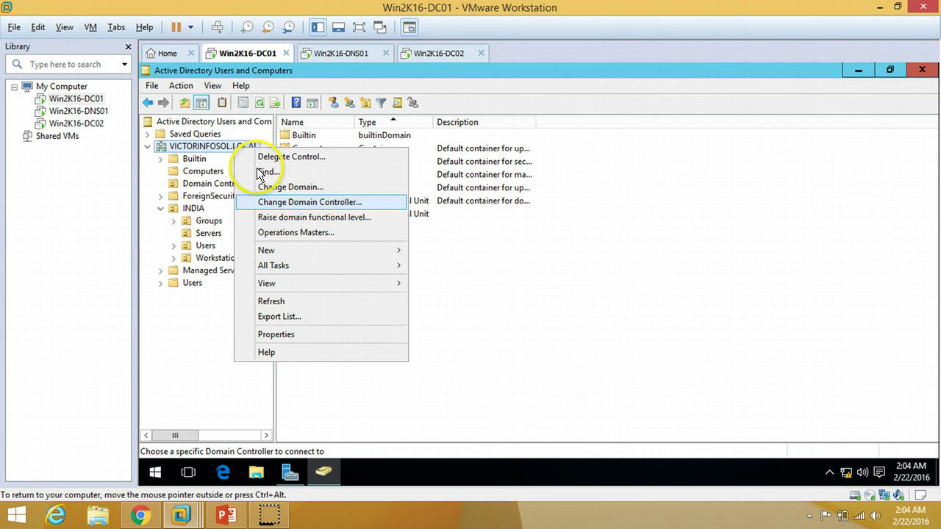
left_click(226, 144)
right_click(226, 144)
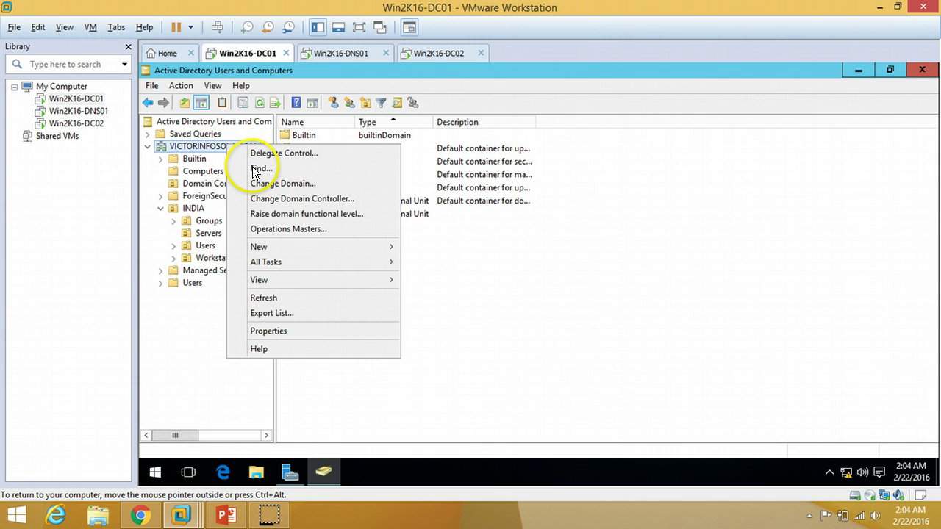
left_click(303, 200)
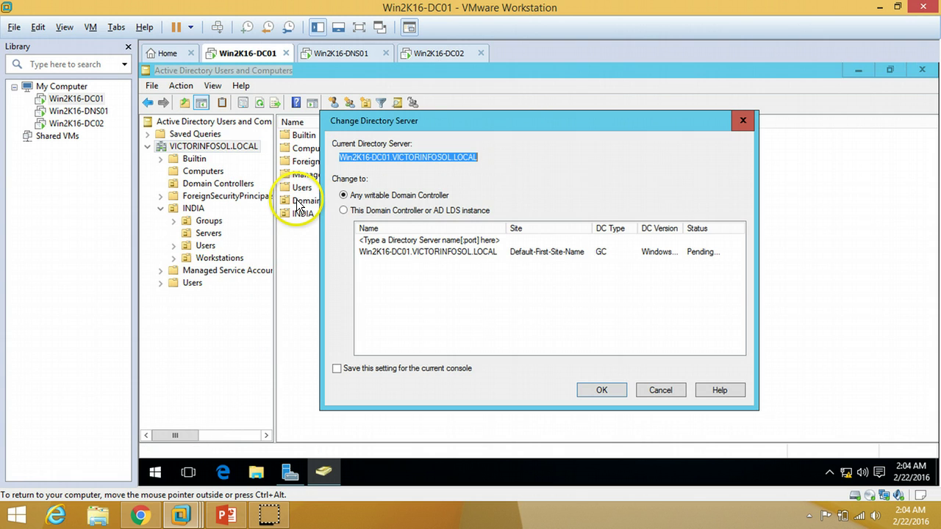
left_click(405, 211)
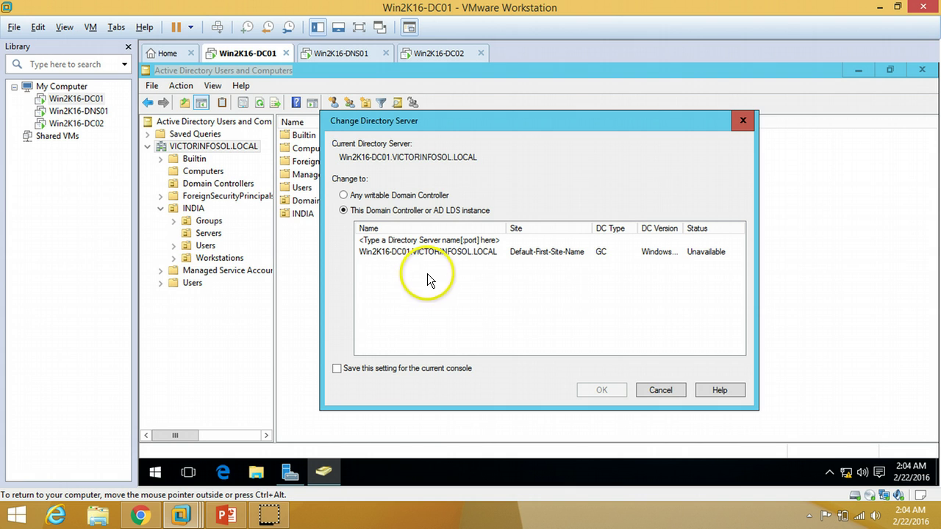
left_click(678, 395)
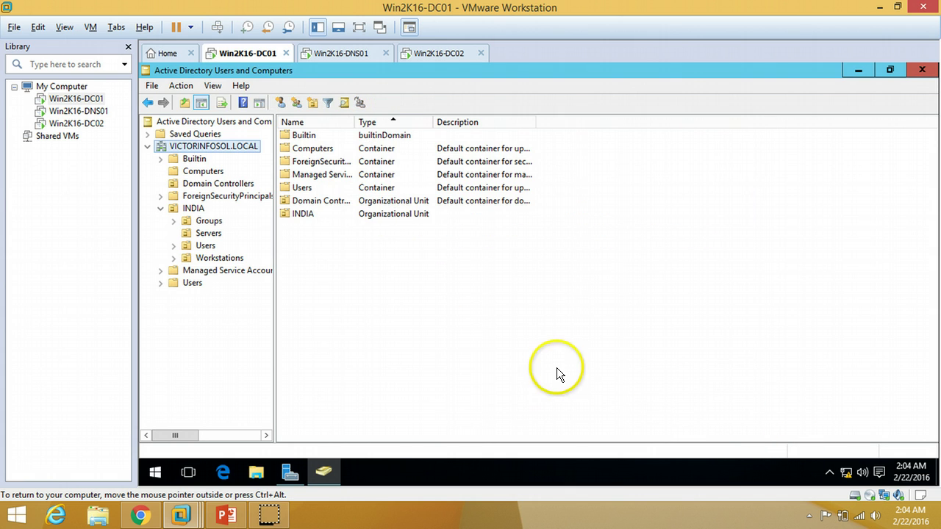
- Refresh the domain, then revisit Change Domain Controller, try Win2K16-DC01, and leave it unchanged
right_click(236, 148)
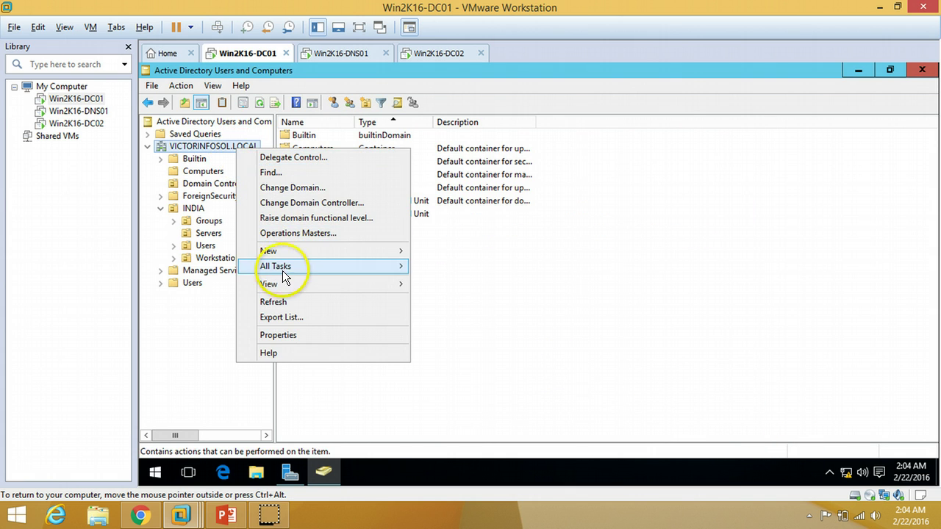
left_click(249, 302)
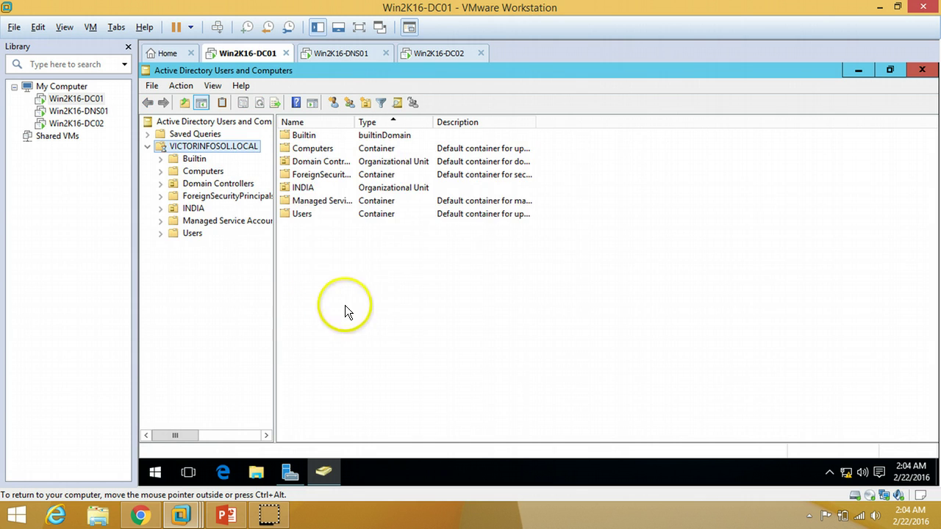
right_click(212, 146)
left_click(250, 199)
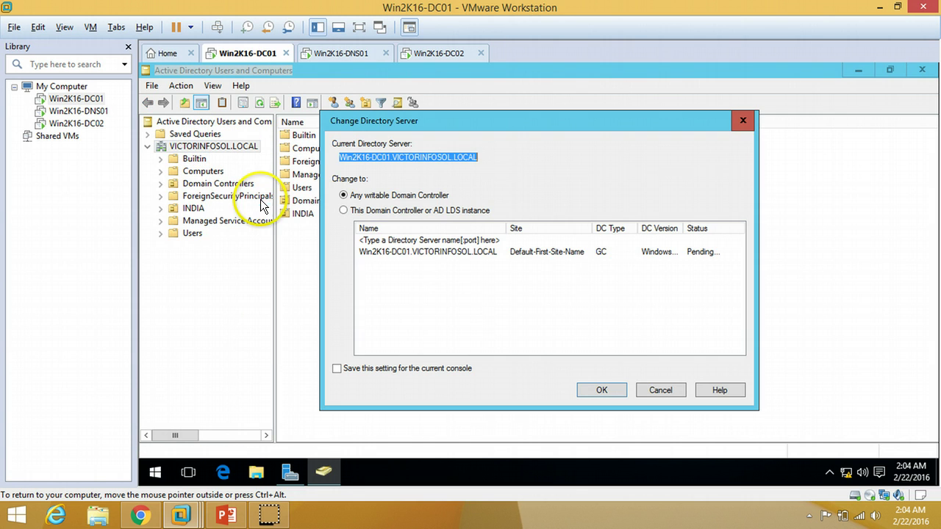
left_click(454, 252)
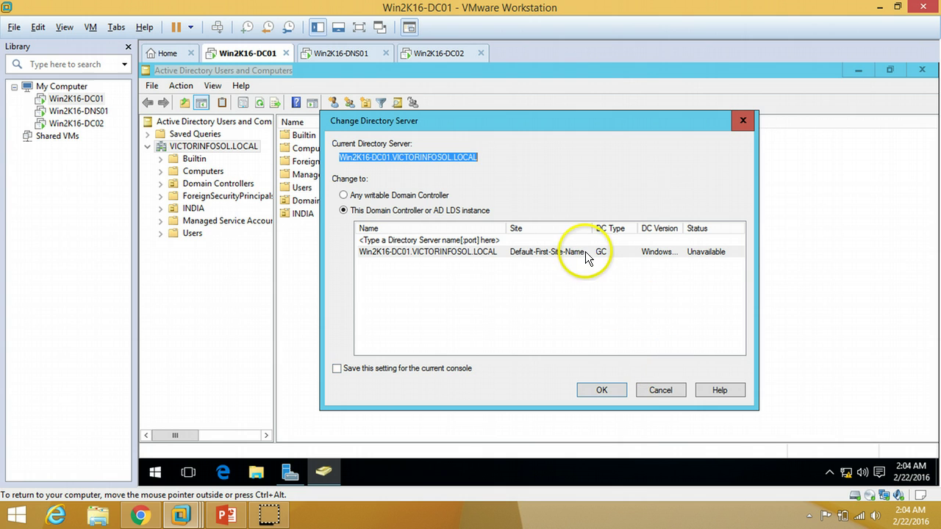
left_click(479, 270)
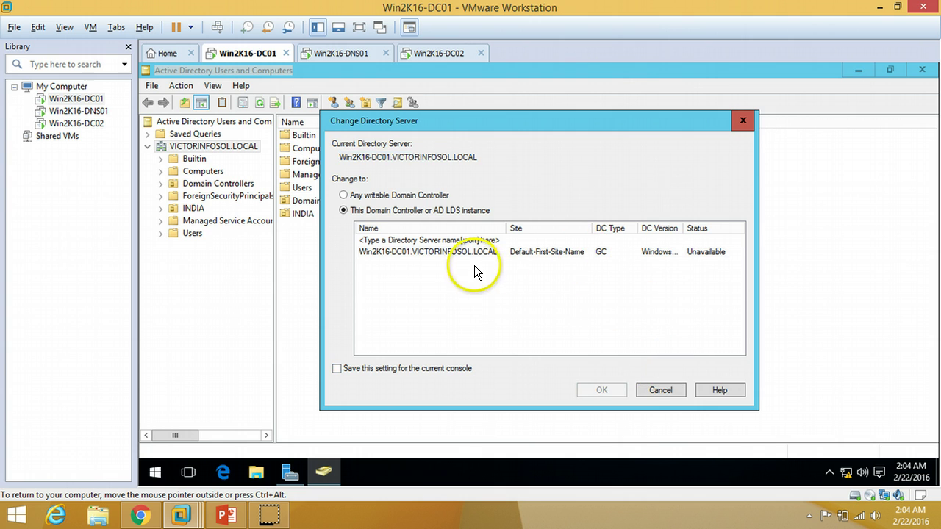
left_click(659, 390)
- Refresh the domain's contents list and bring up DC01's Server Manager Dashboard
right_click(446, 310)
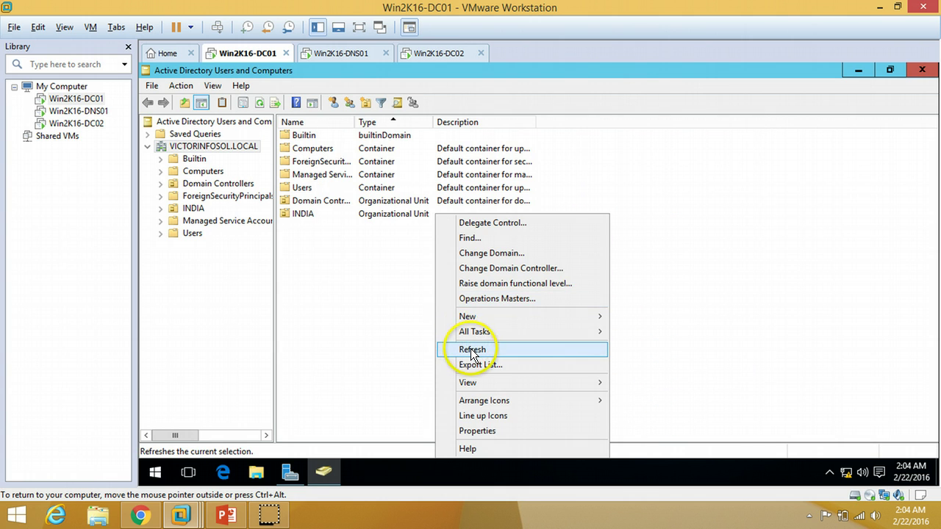
left_click(459, 347)
left_click(289, 471)
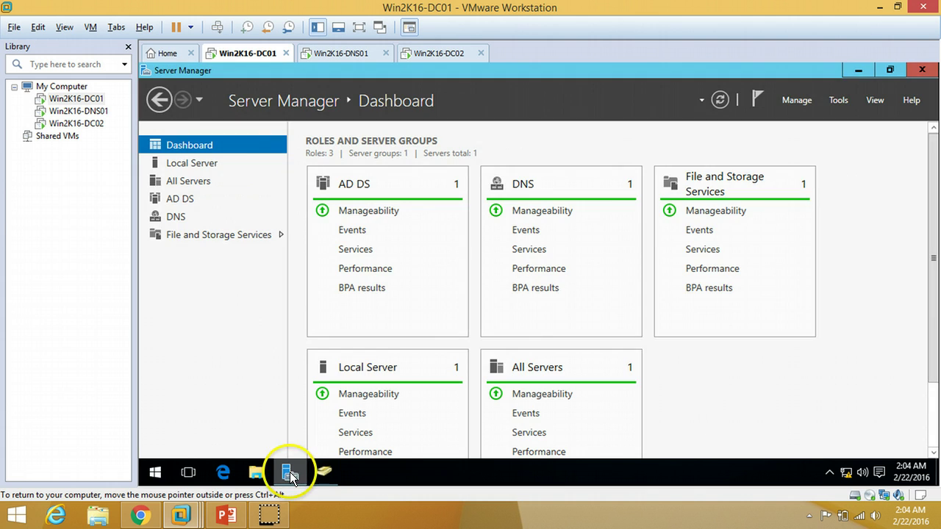
- Launch Active Directory Sites and Services from Tools, check DC02, then return to DC01
left_click(838, 100)
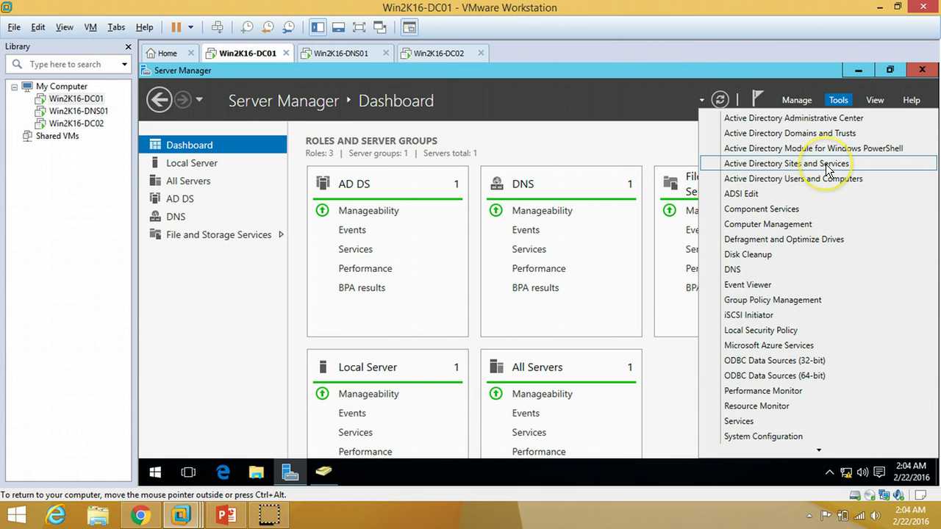
left_click(828, 163)
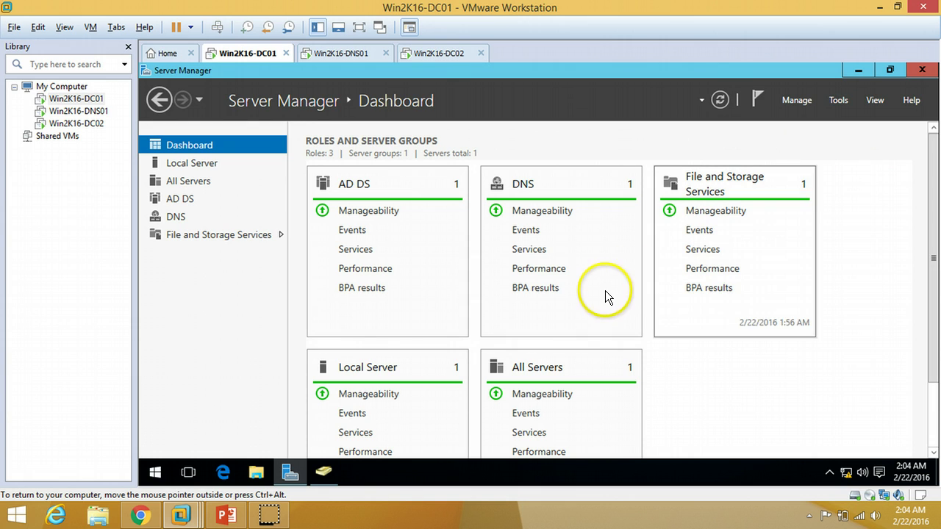
left_click(433, 59)
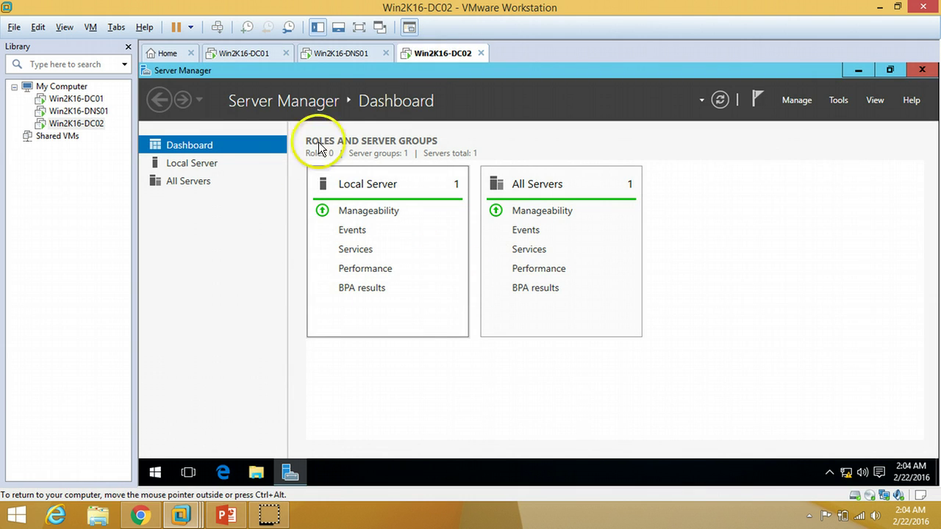
left_click(260, 67)
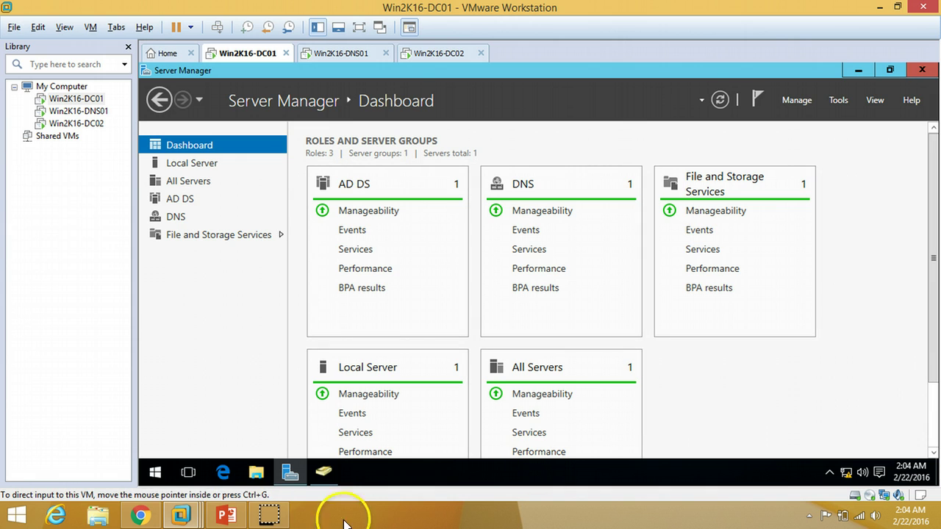
- Expand Sites and Default-First-Site-Name in a maximized window with a wider tree pane
left_click(243, 167)
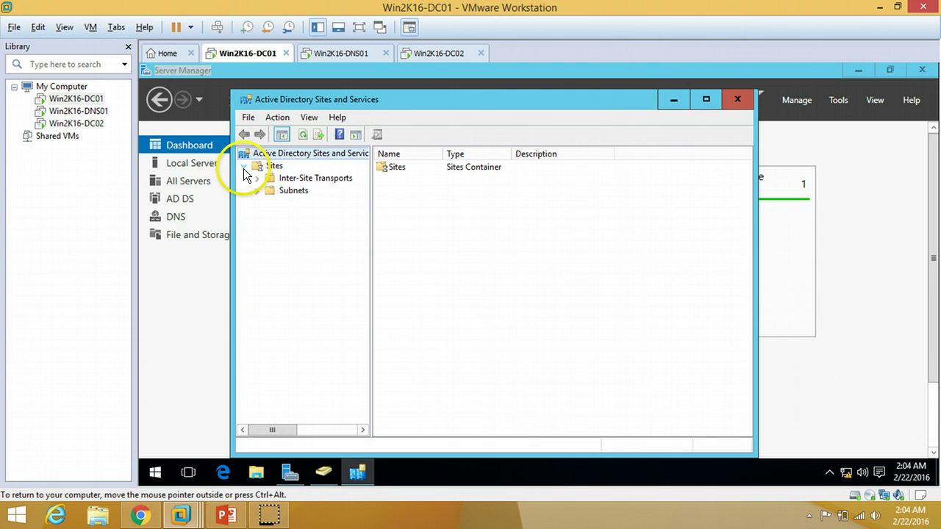
left_click(256, 203)
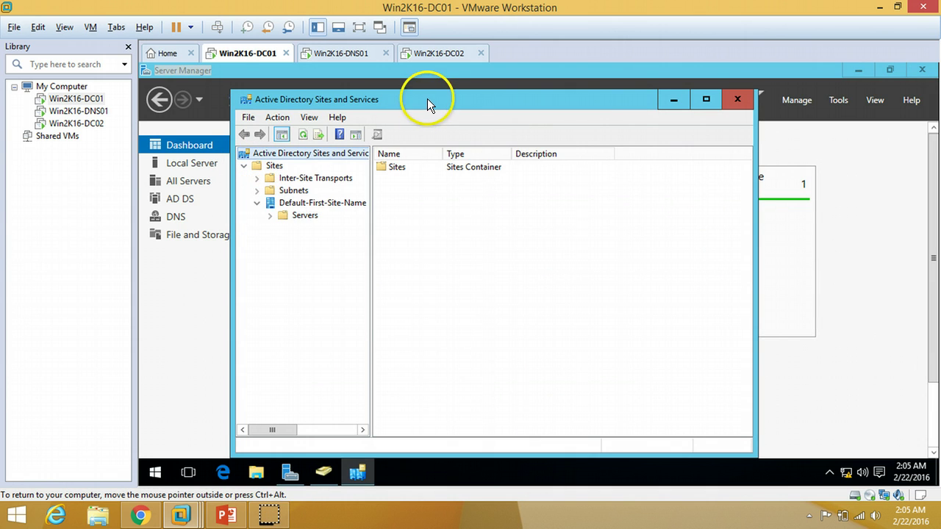
double_click(427, 99)
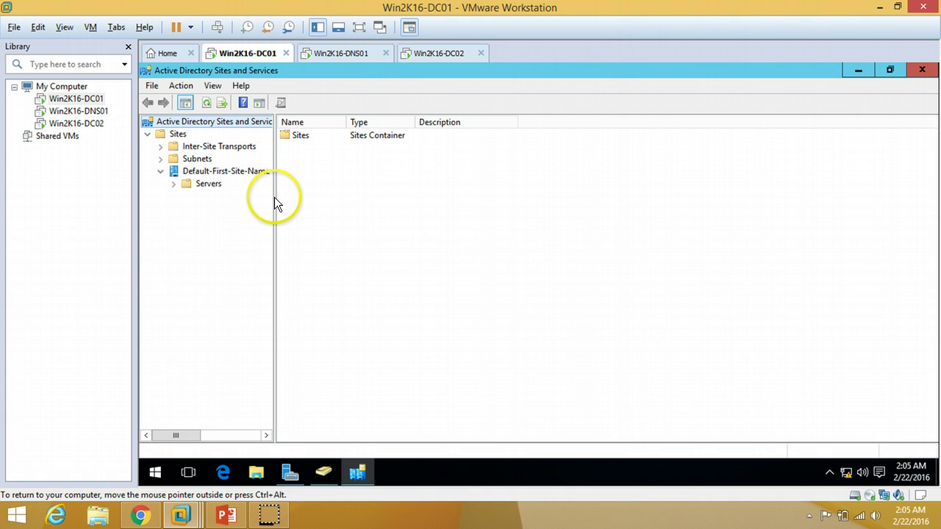
left_click_drag(274, 203, 241, 192)
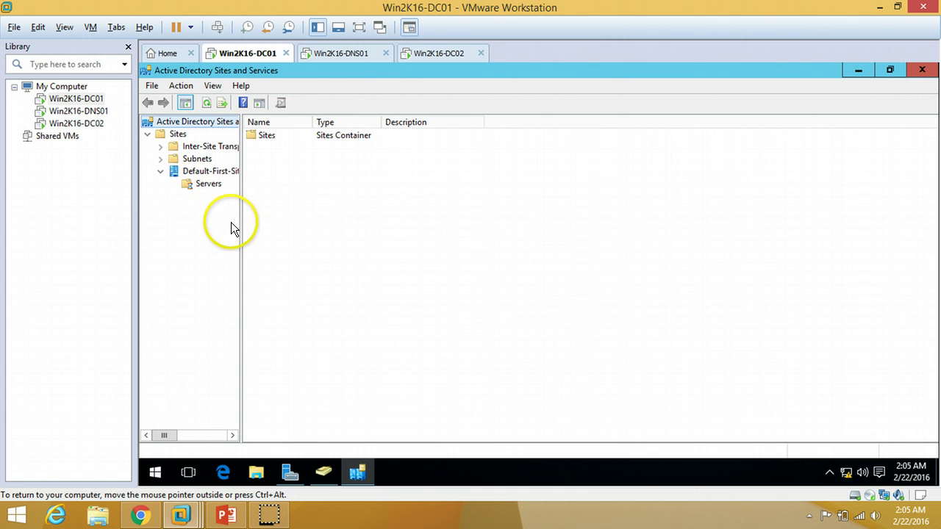
left_click_drag(240, 232, 372, 252)
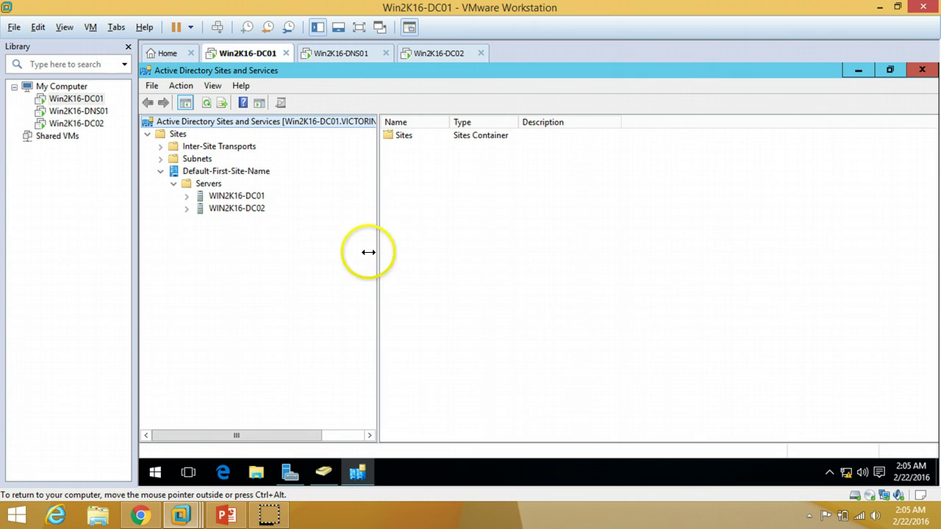
- Expand WIN2K16-DC02 and WIN2K16-DC01, view and refresh each NTDS Settings, then go to Win2K16-DNS01
left_click(256, 210)
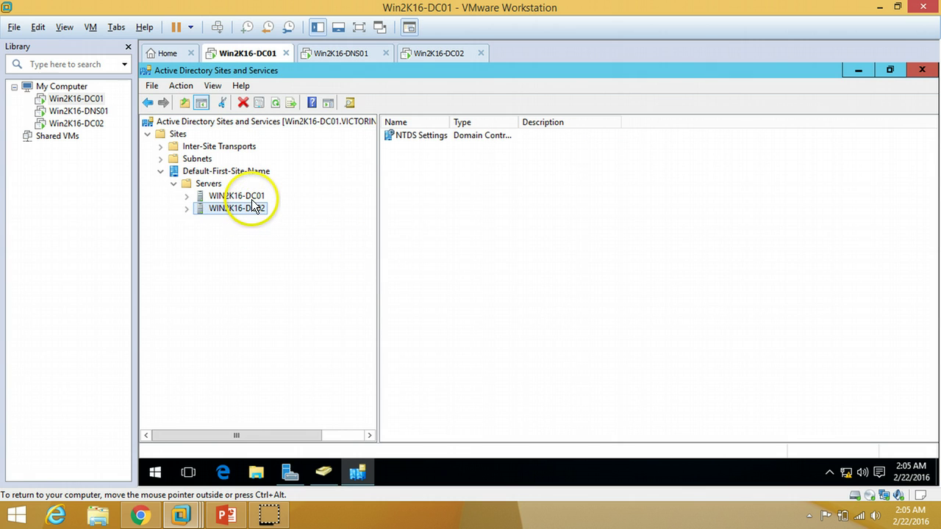
left_click(251, 199)
double_click(249, 210)
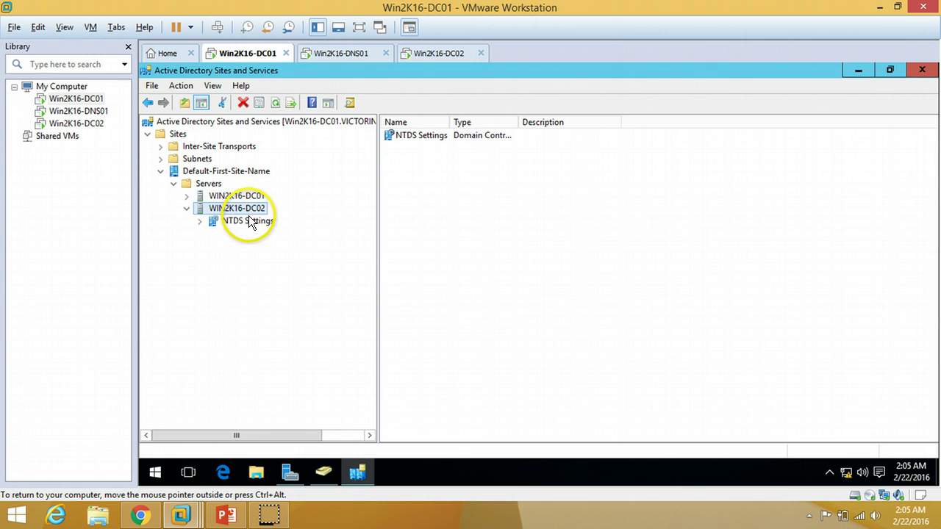
left_click(248, 222)
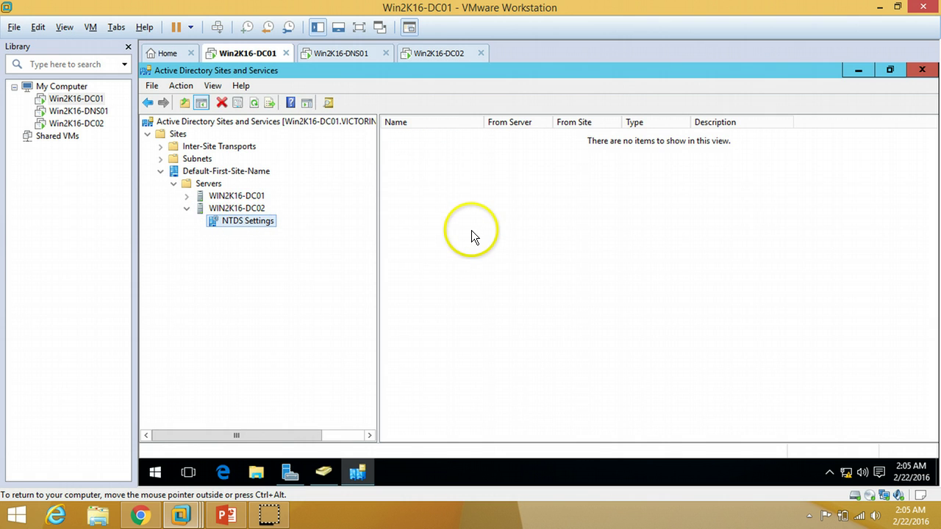
double_click(236, 195)
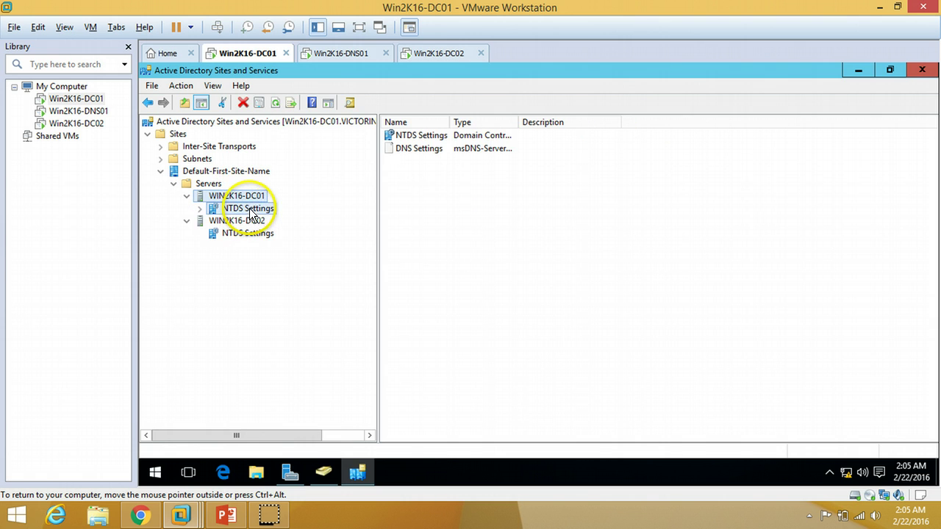
left_click(248, 208)
right_click(467, 243)
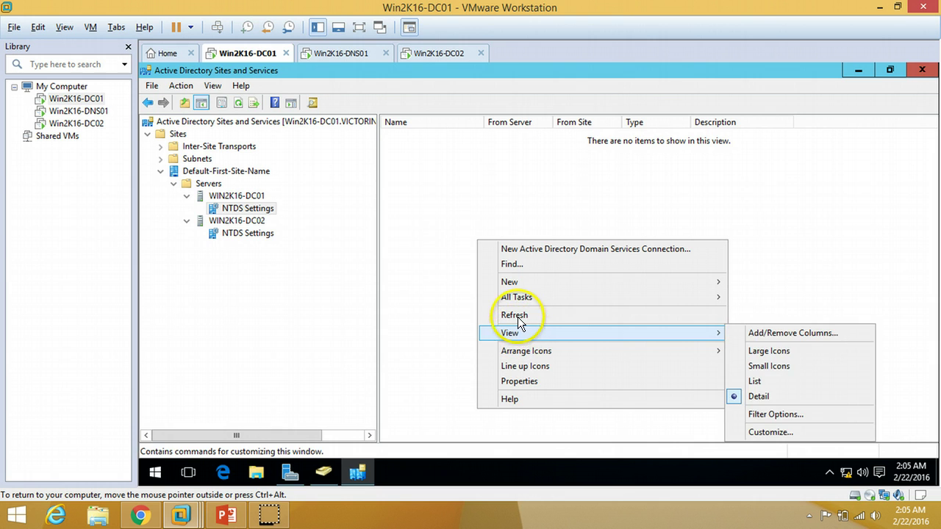
left_click(413, 247)
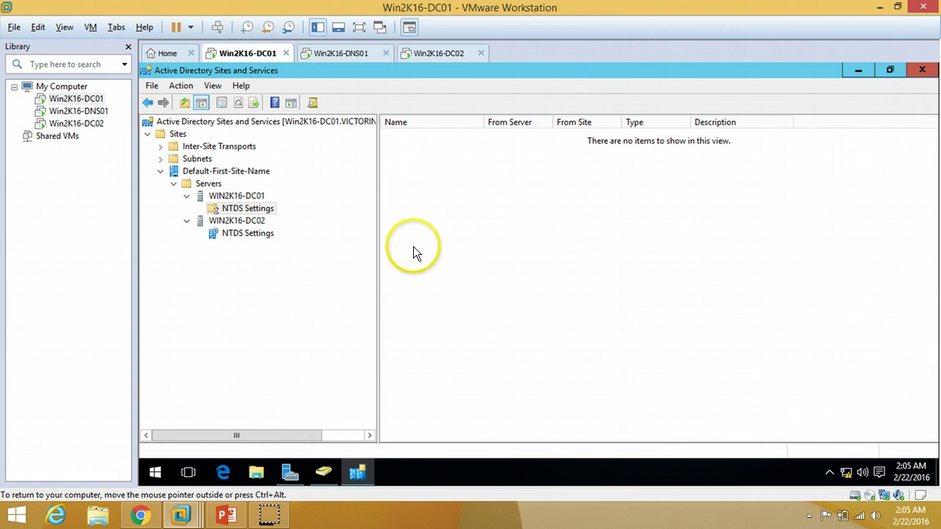
left_click(286, 279)
left_click(345, 57)
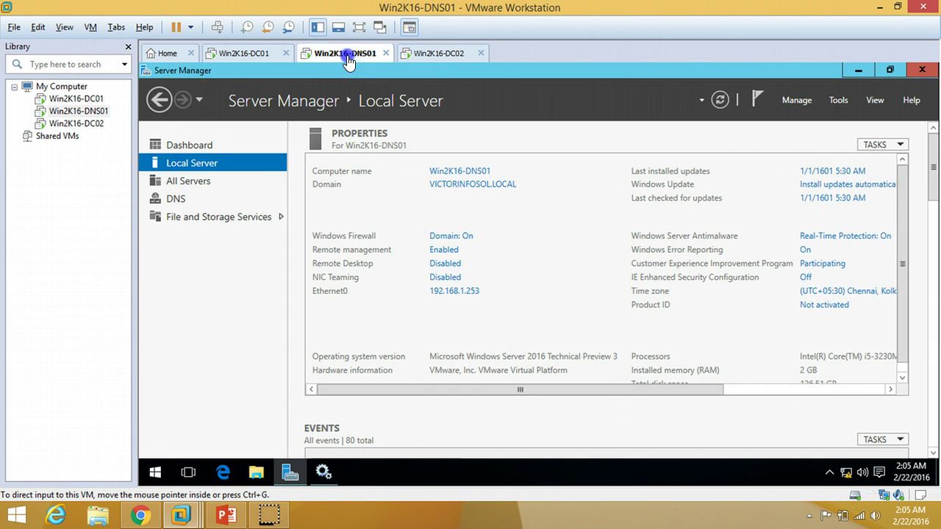
- On Win2K16-DC02, launch Active Directory Users and Computers from Server Manager's Tools menu
left_click(439, 54)
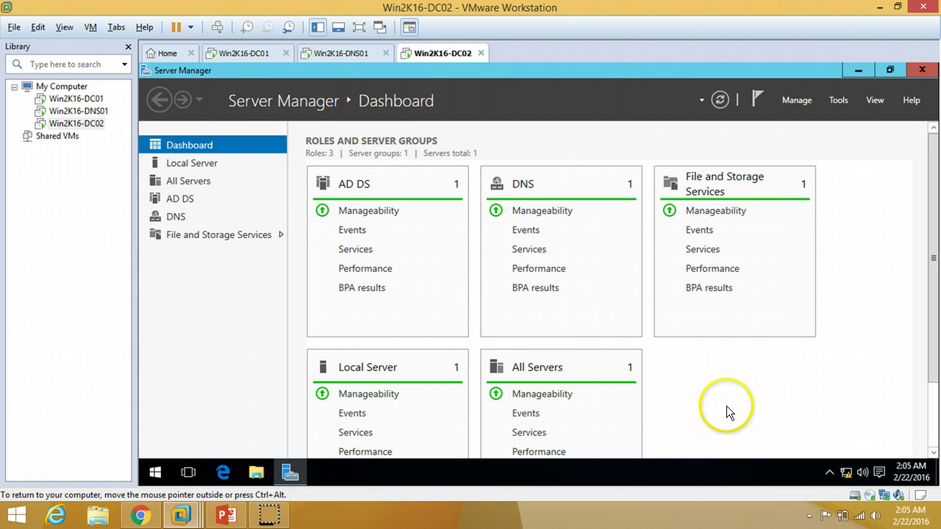
left_click(840, 103)
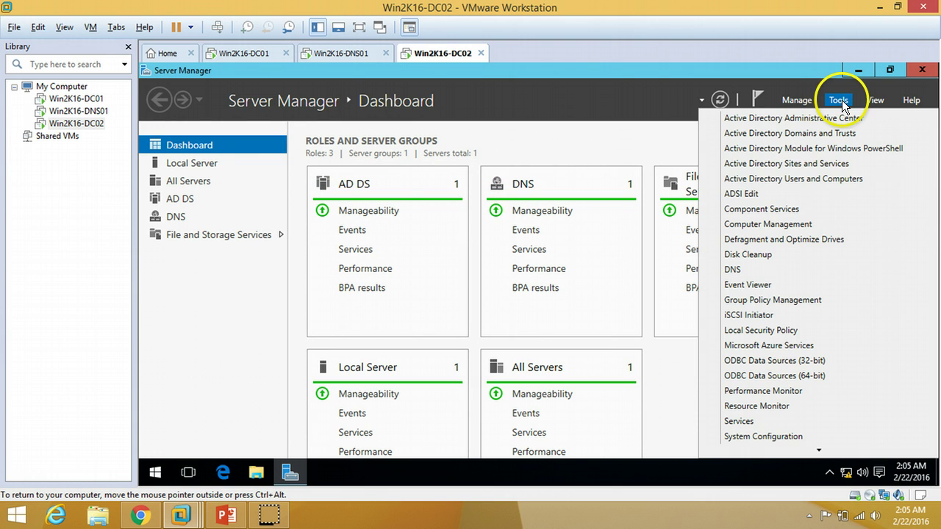
left_click(777, 181)
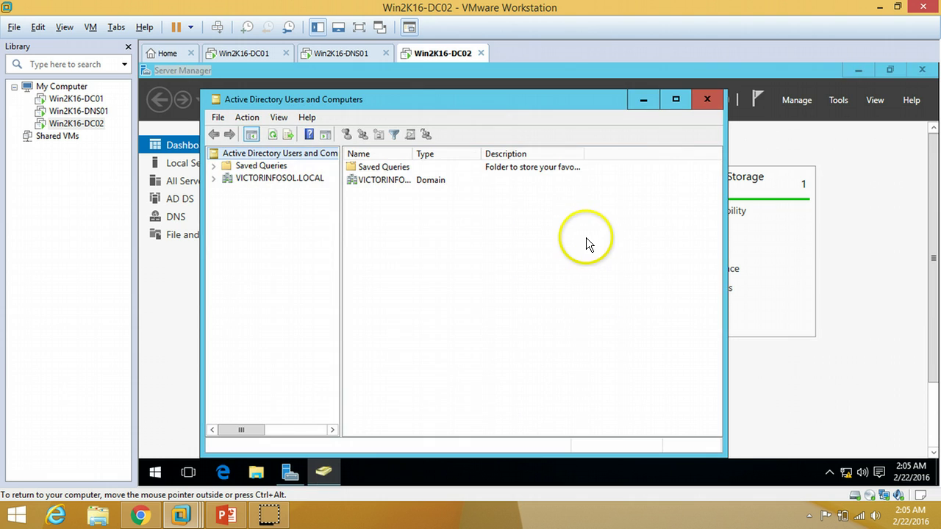
- Maximize ADUC, expand VICTORINFOSOL.LOCAL, view Domain Controllers, then open INDIA's Servers unit
double_click(550, 103)
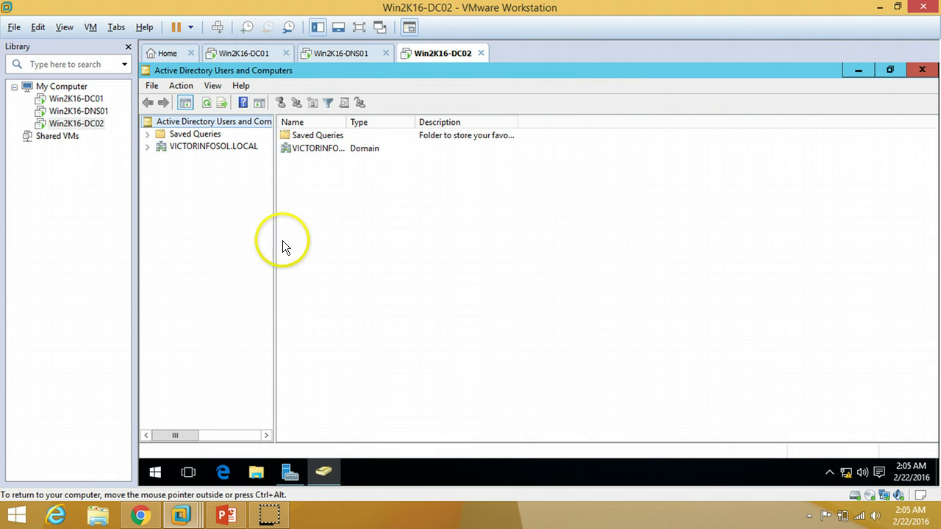
left_click(148, 147)
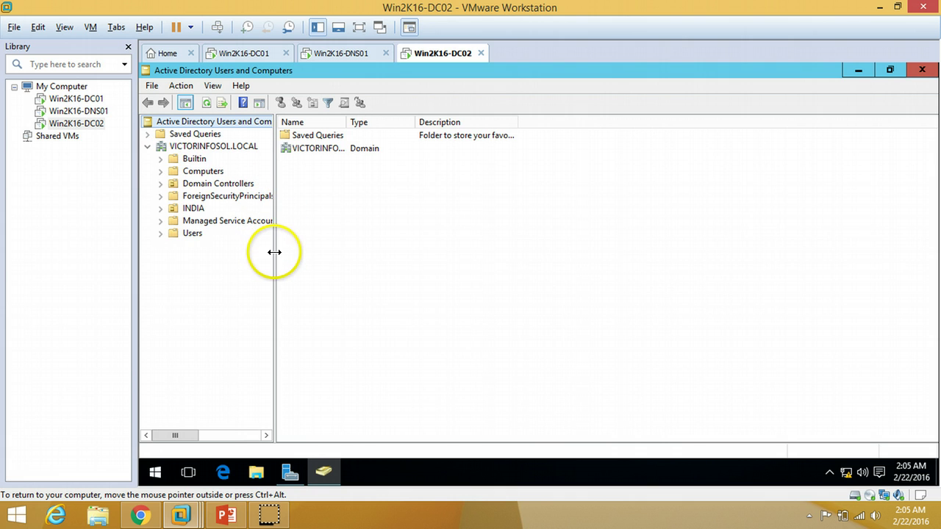
left_click_drag(272, 252, 307, 252)
left_click(194, 212)
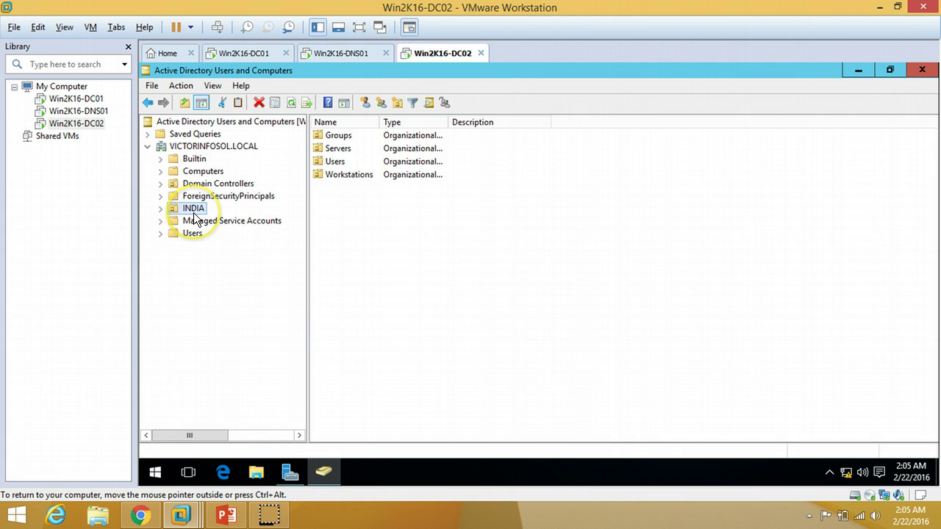
left_click(214, 183)
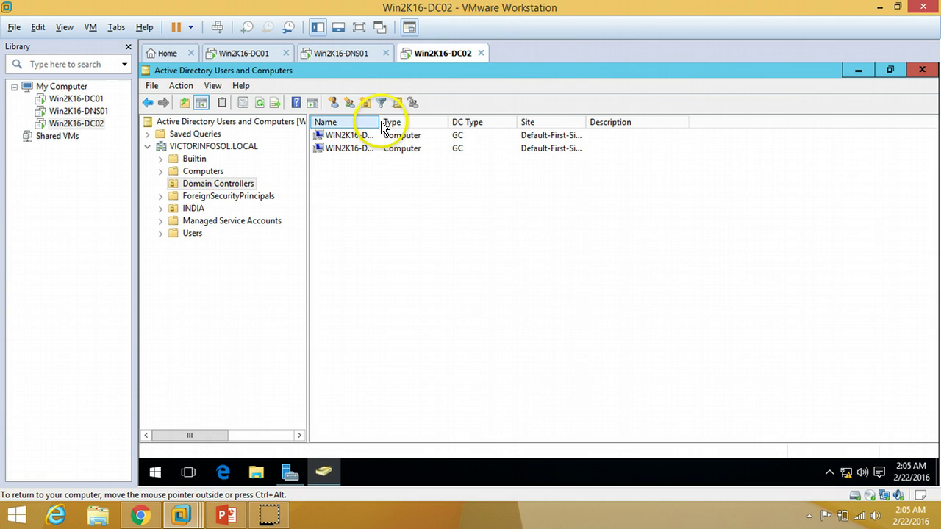
double_click(189, 208)
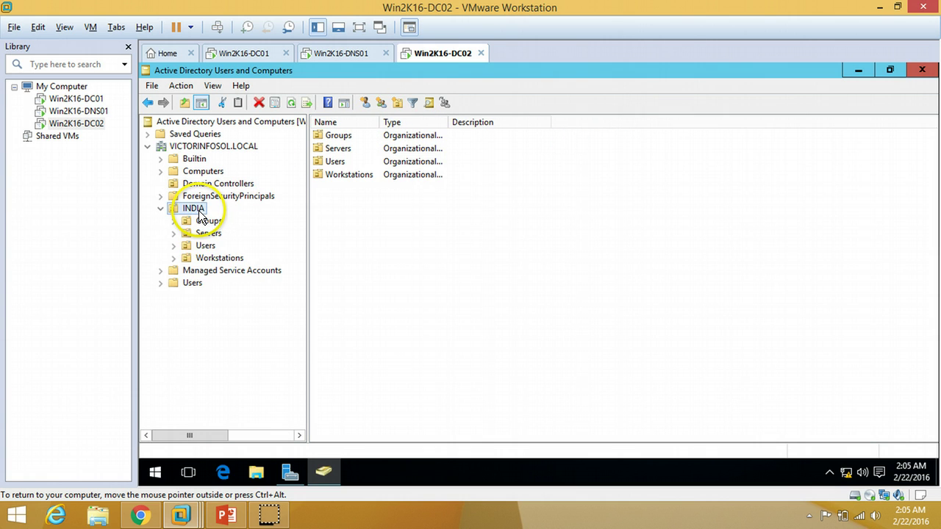
left_click(209, 233)
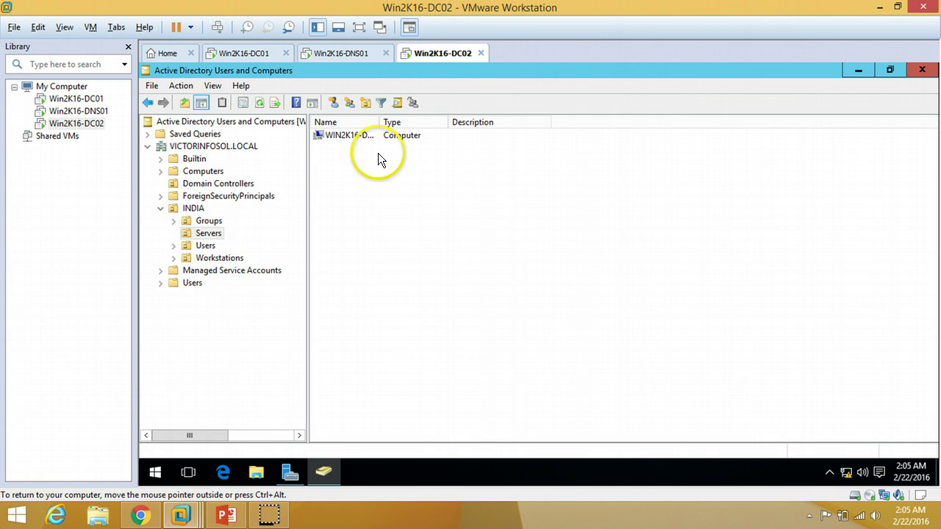
- Back on Win2K16-DC01, refresh Default-First-Site-Name and open its first domain controller under Servers
left_click(248, 53)
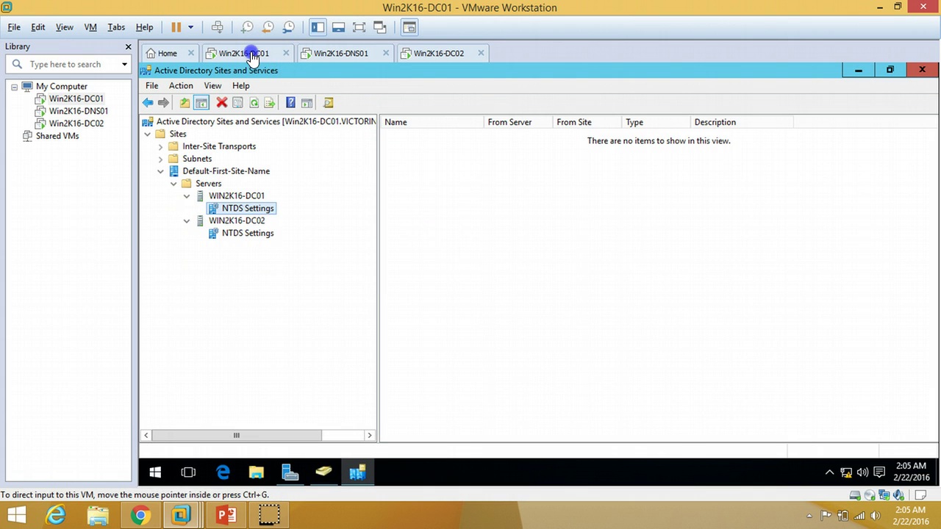
right_click(215, 177)
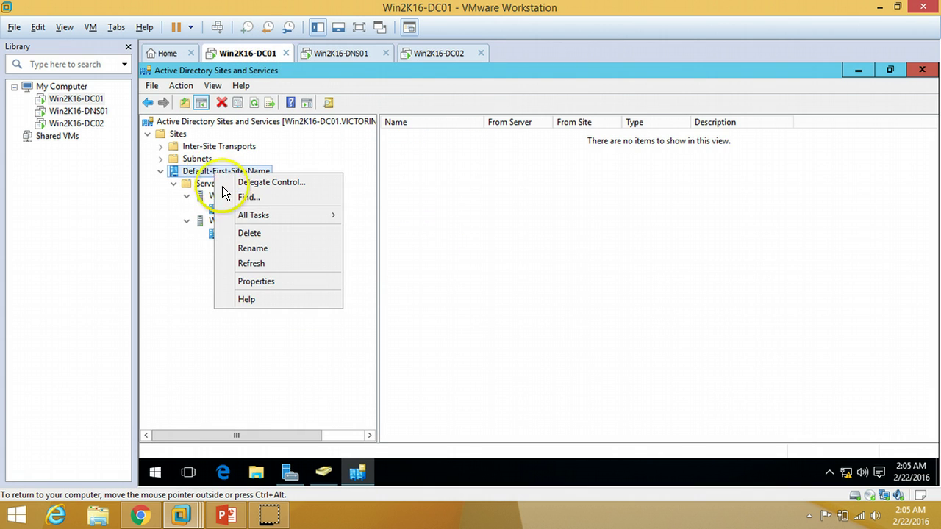
left_click(257, 263)
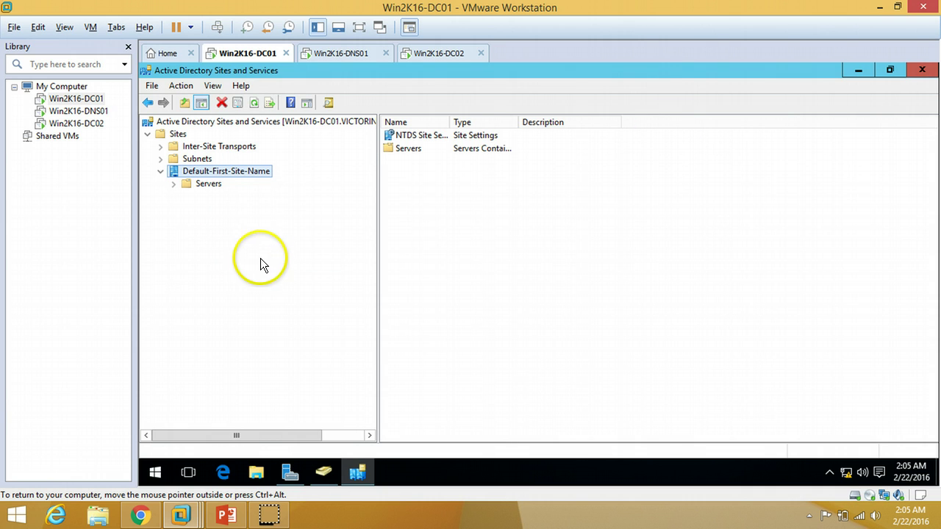
left_click(209, 183)
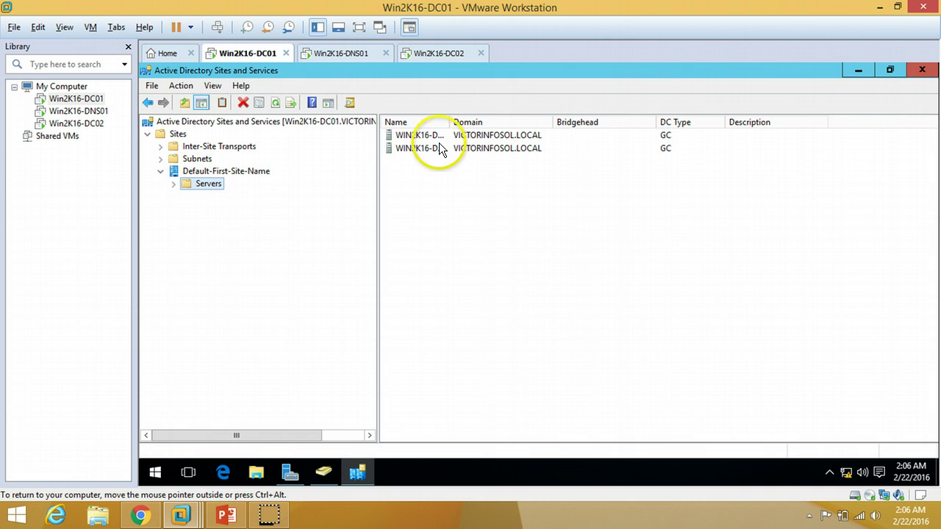
left_click(438, 135)
double_click(438, 134)
left_click(433, 137)
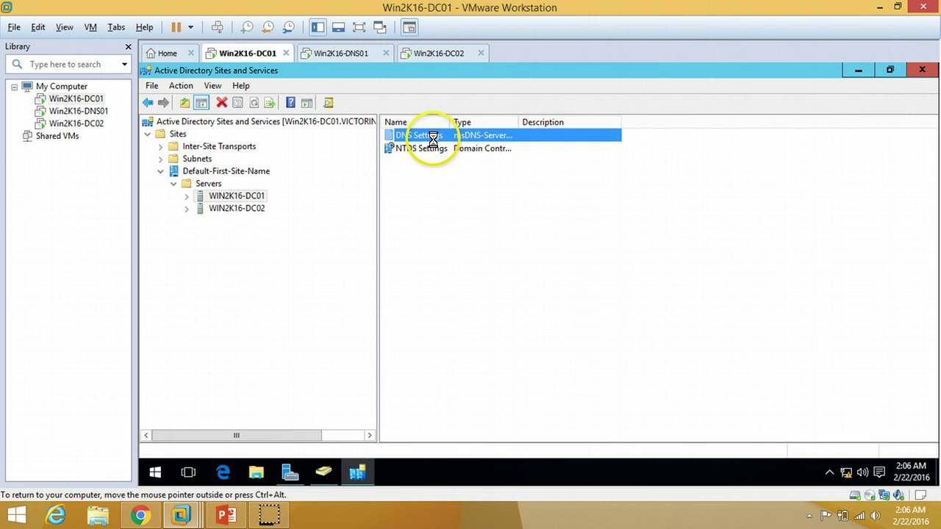
left_click(667, 118)
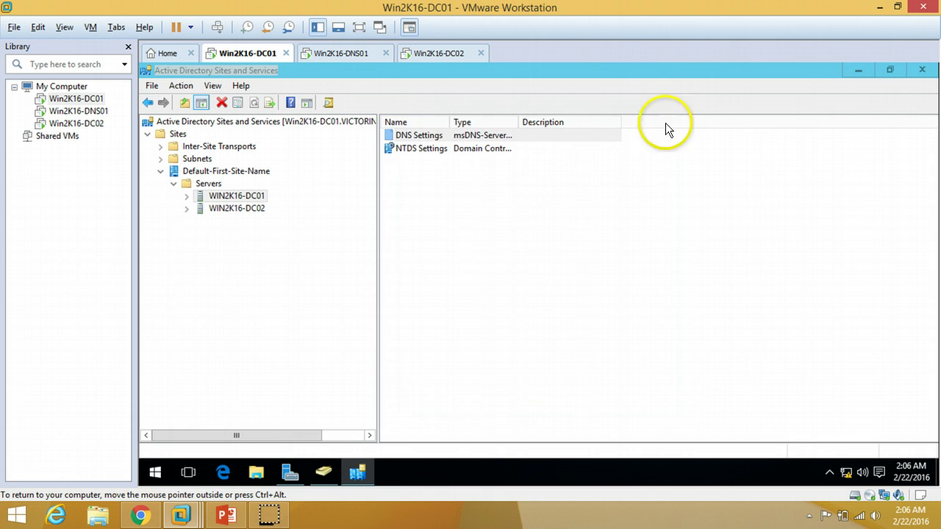
- Show DC01's NTDS Settings connection from WIN2K16-DC02, widening the Name and From Site columns
double_click(443, 151)
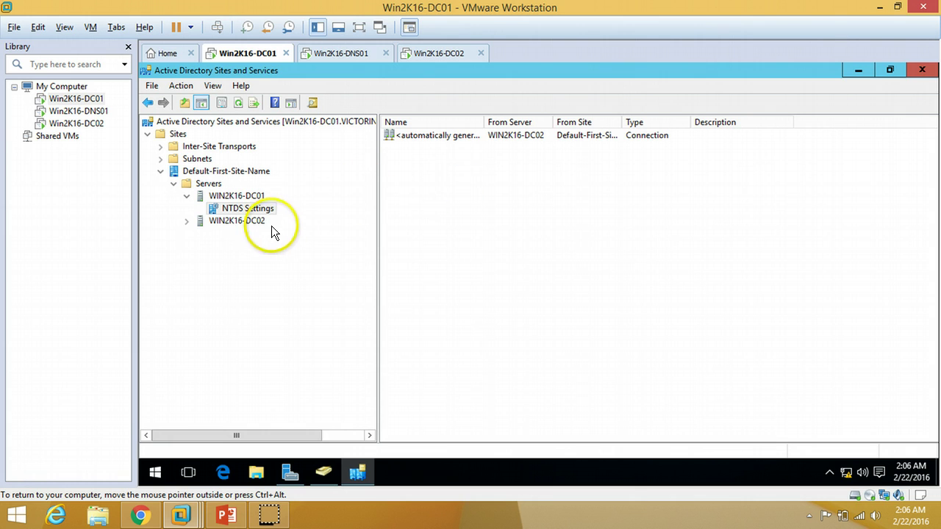
left_click(232, 220)
double_click(241, 223)
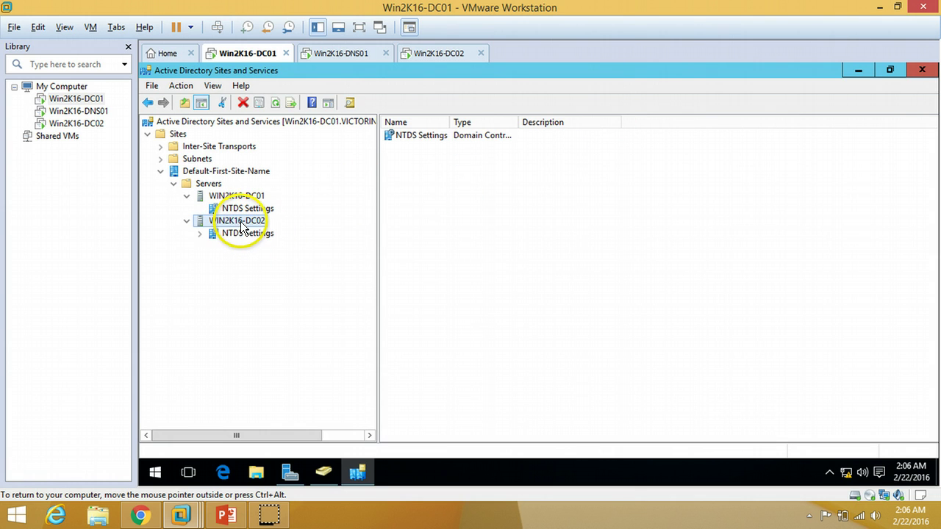
left_click(251, 233)
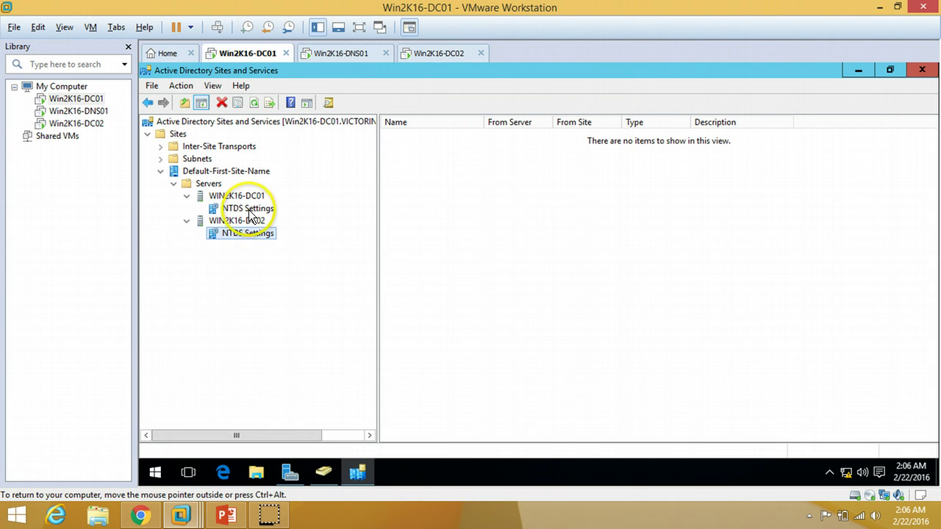
left_click(252, 209)
double_click(484, 122)
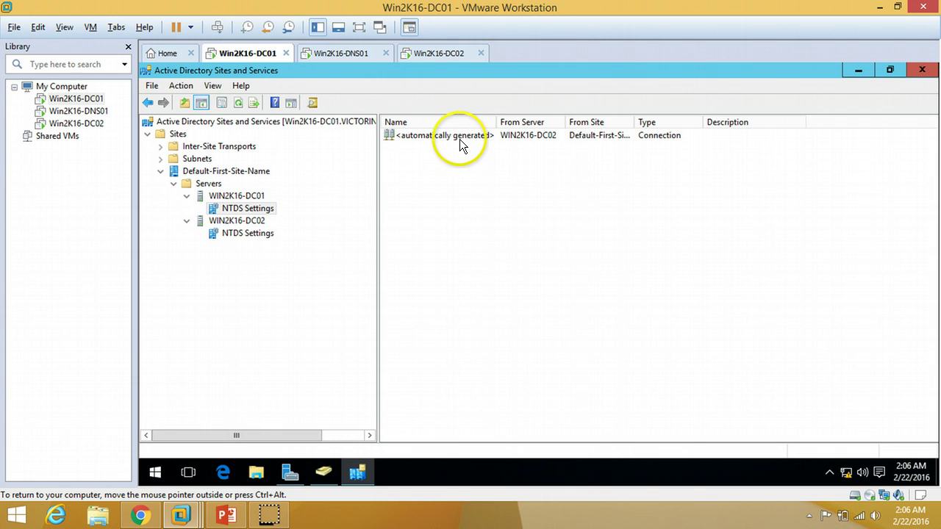
left_click(459, 138)
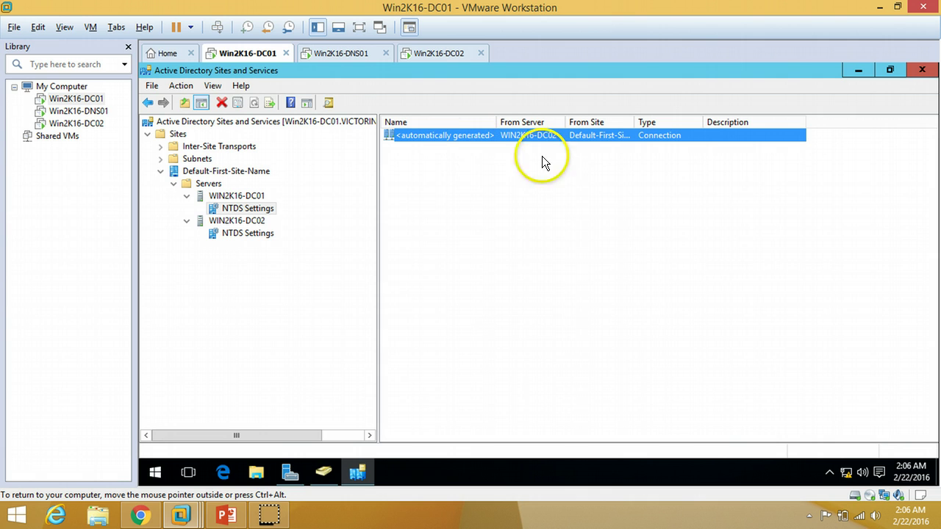
double_click(635, 122)
left_click(547, 175)
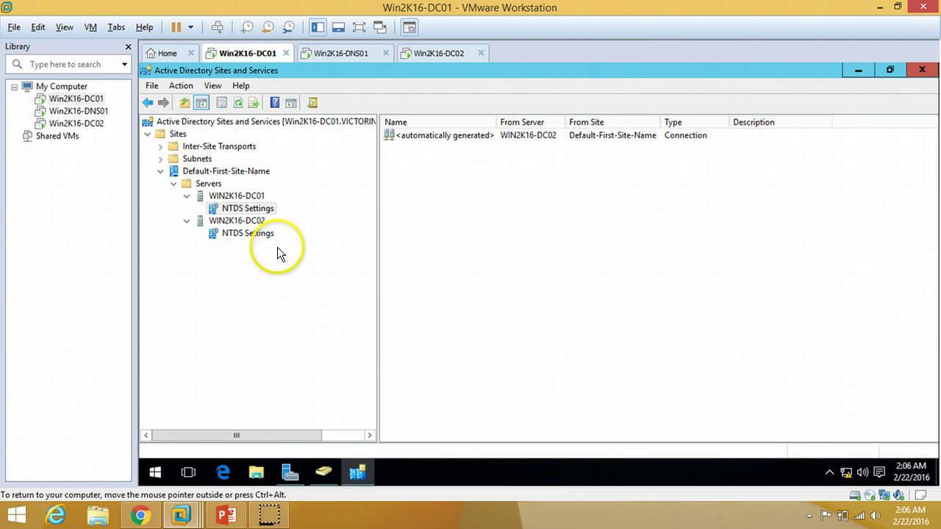
- Refresh DC02's still-empty NTDS Settings connection list, then return to DC01's NTDS Settings
left_click(250, 234)
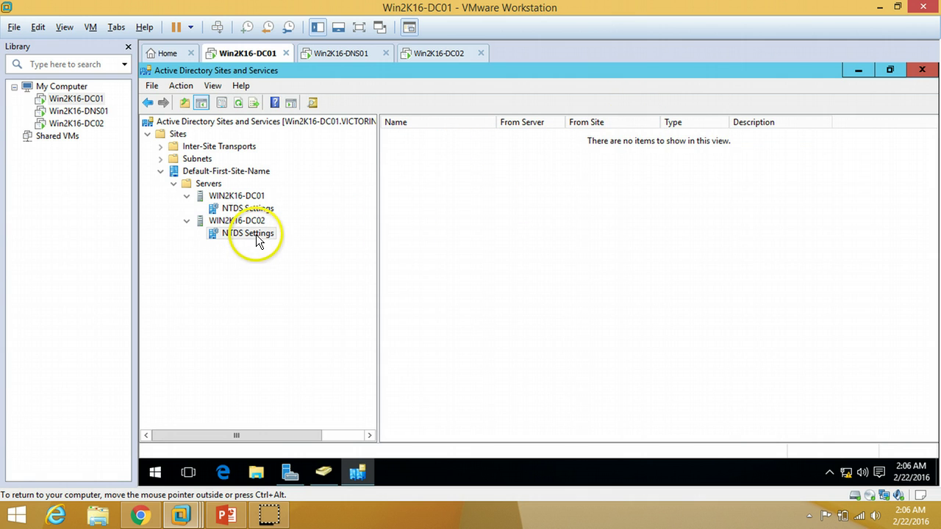
right_click(252, 243)
left_click(273, 357)
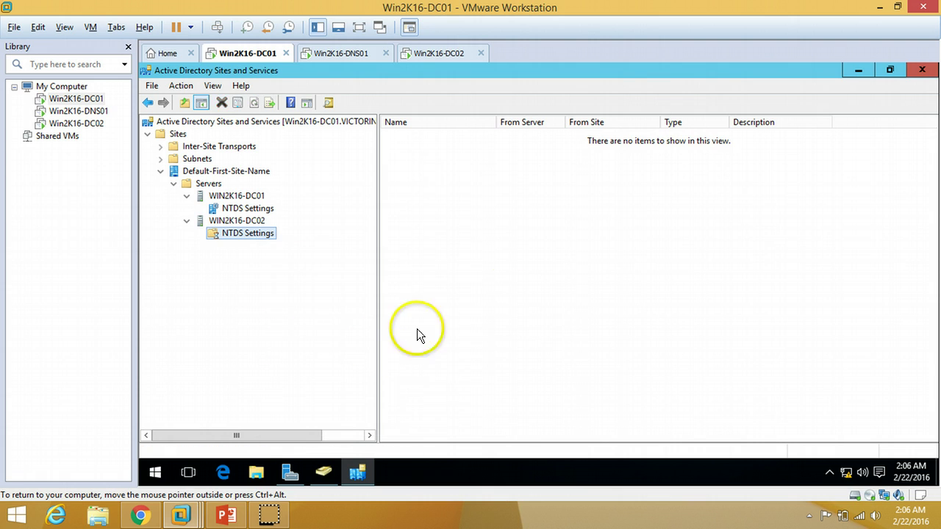
right_click(462, 237)
left_click(493, 316)
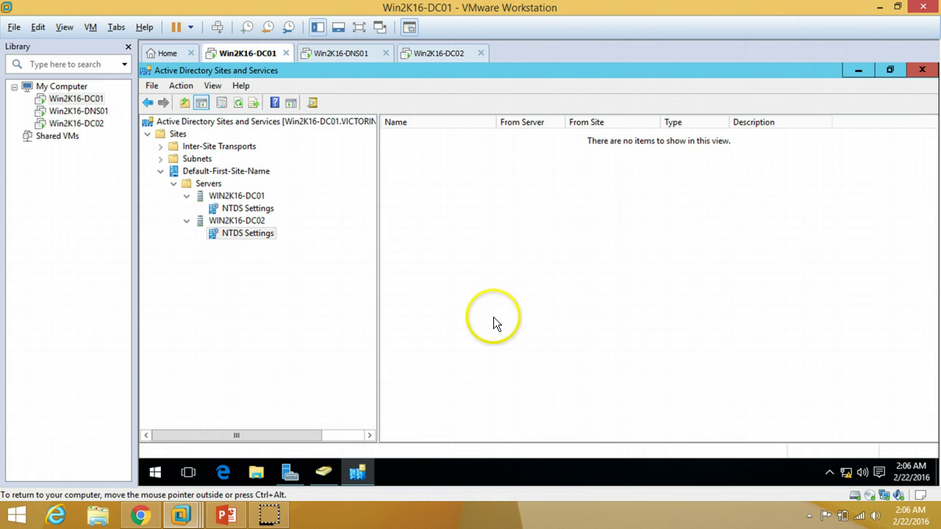
left_click(257, 208)
- Run Replicate Now on DC01's connection from WIN2K16-DC02 and refresh the list
right_click(470, 136)
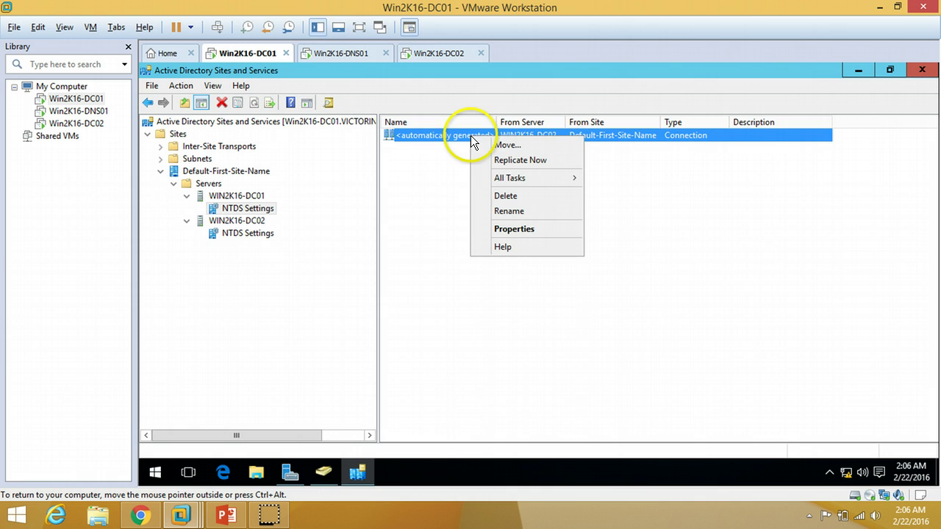
left_click(531, 161)
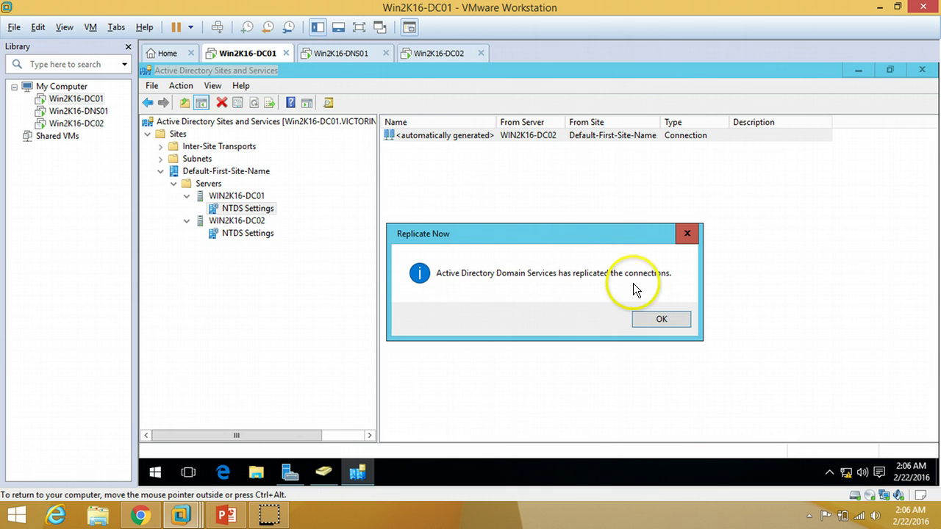
left_click(661, 318)
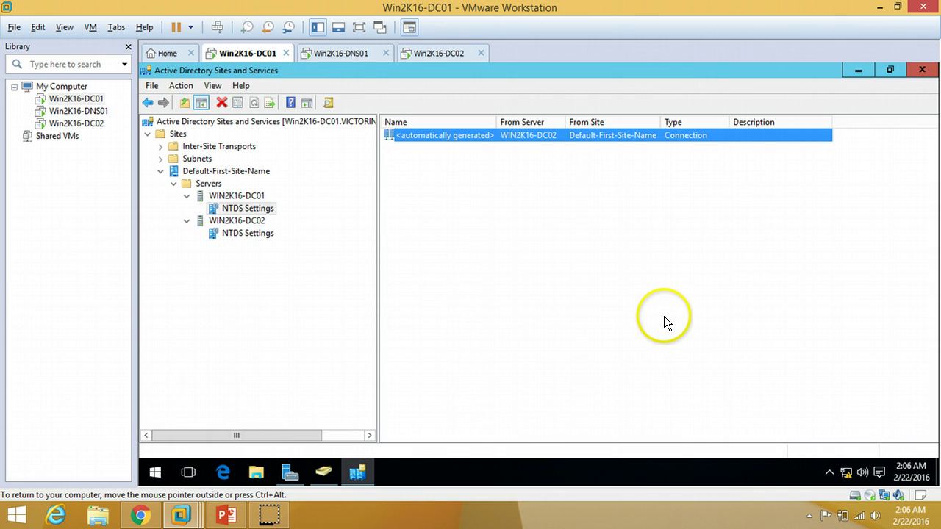
right_click(524, 212)
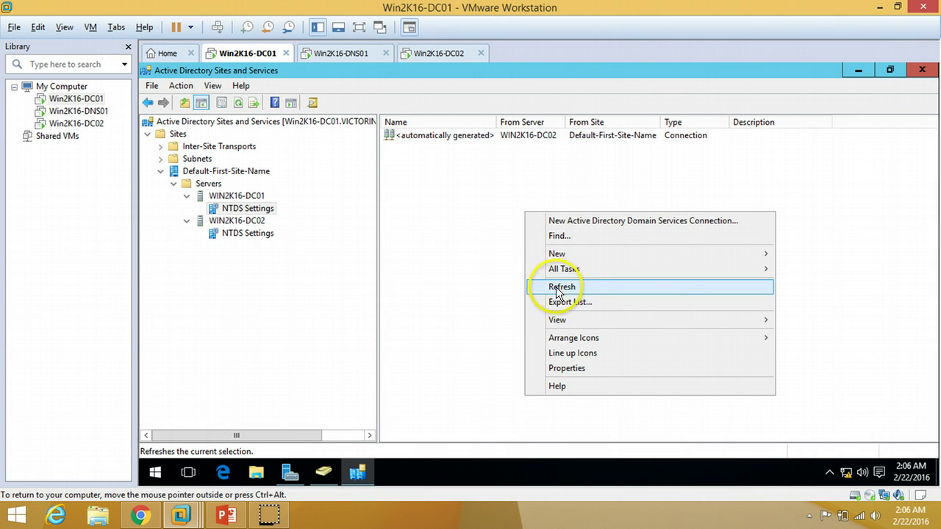
left_click(560, 287)
- Refresh DC02's NTDS Settings to list its connection from WIN2K16-DC01, then switch to Win2K16-DC02
left_click(247, 233)
right_click(497, 266)
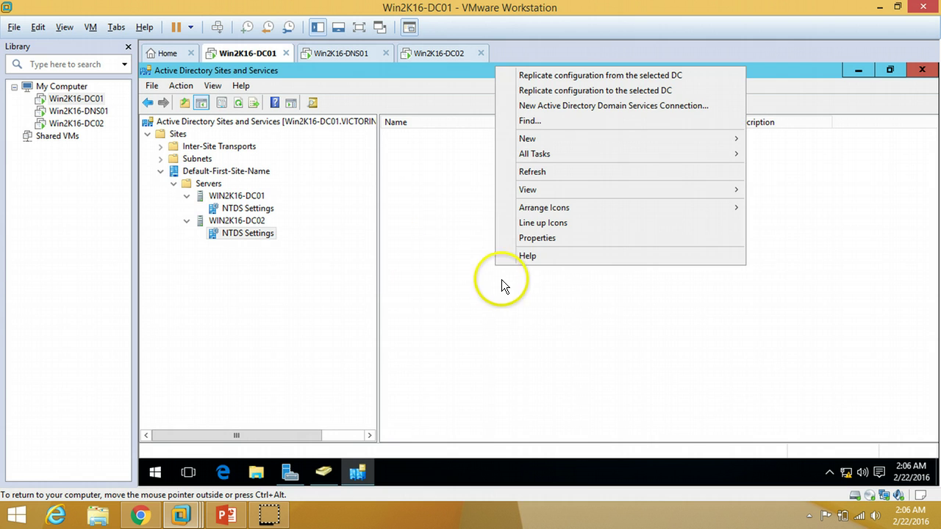
left_click(529, 174)
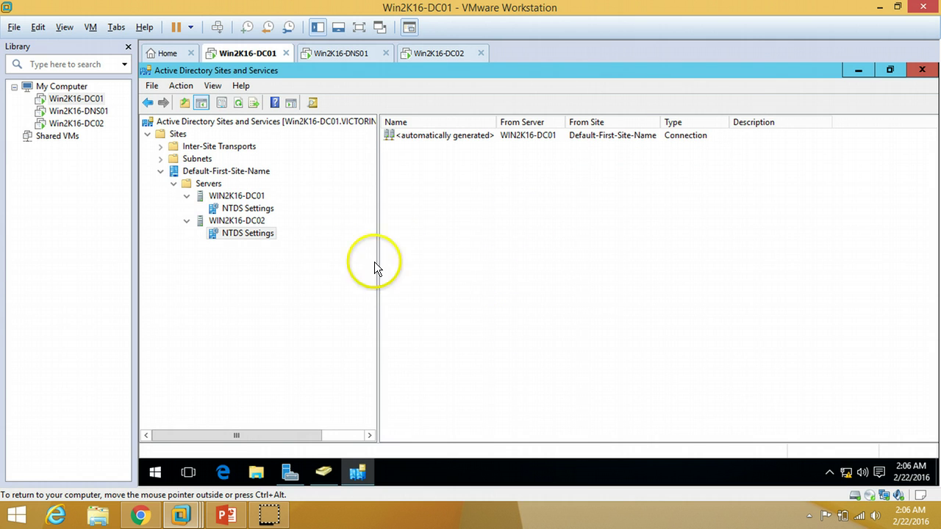
left_click(426, 52)
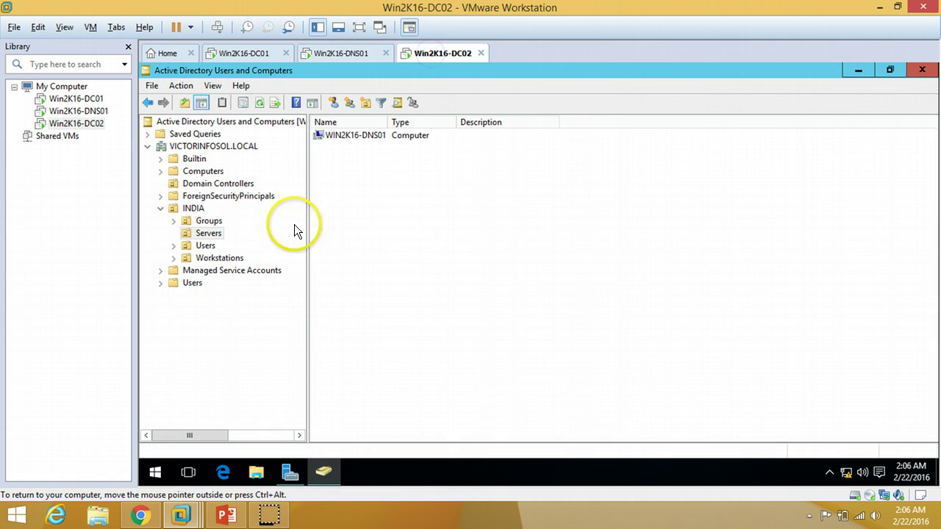
- On Win2K16-DC01, refresh Default-First-Site-Name and open WIN2K16-DC02 under Servers
mouse_move(301, 474)
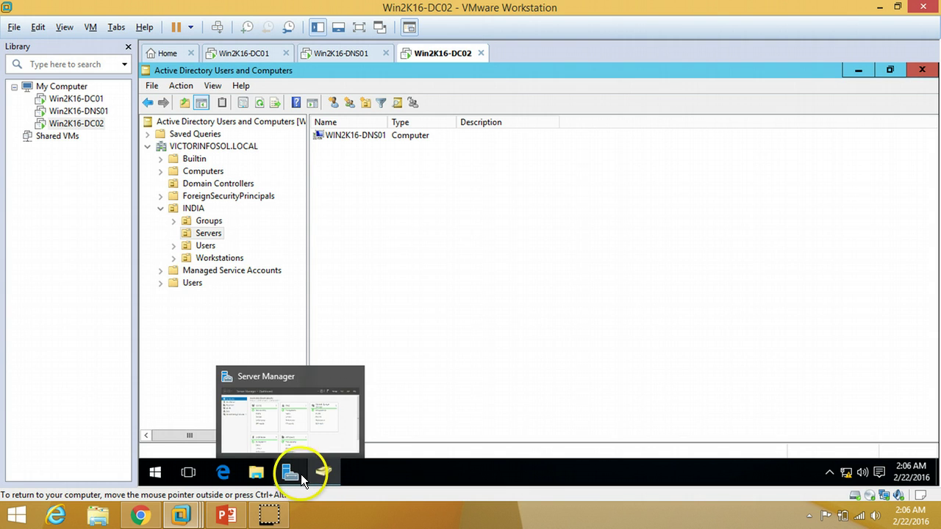
left_click(247, 54)
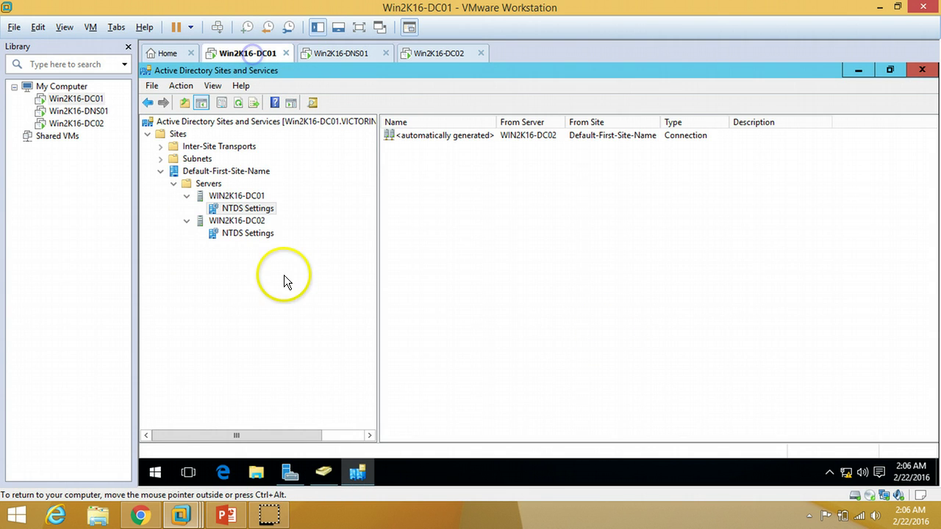
right_click(234, 171)
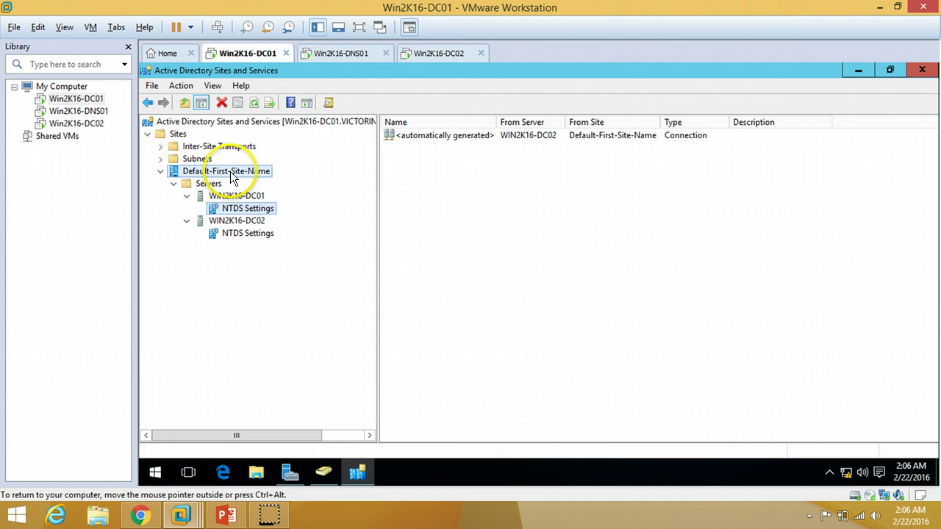
left_click(268, 263)
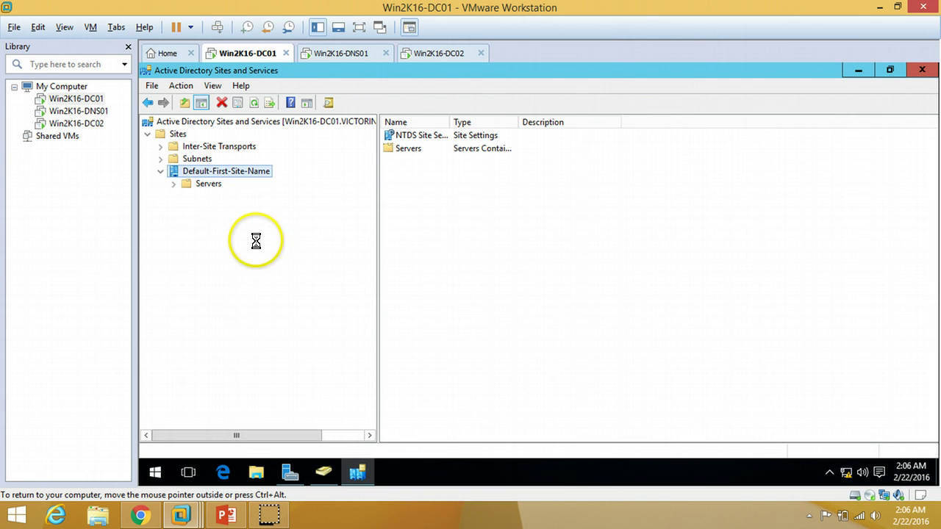
double_click(409, 149)
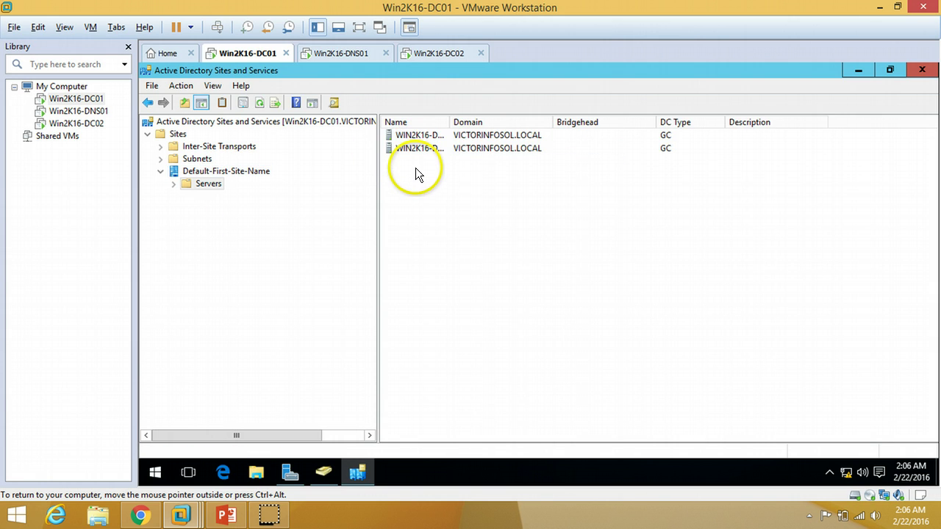
left_click(425, 149)
double_click(425, 147)
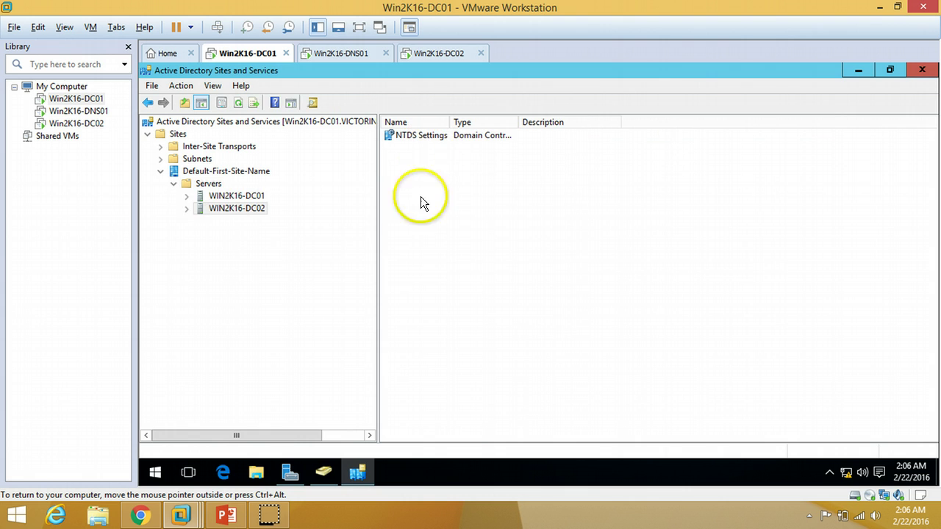
- Compare both servers' NTDS Settings, ending on DC02's connection from WIN2K16-DC01 with a wider Name column
double_click(223, 210)
left_click(243, 223)
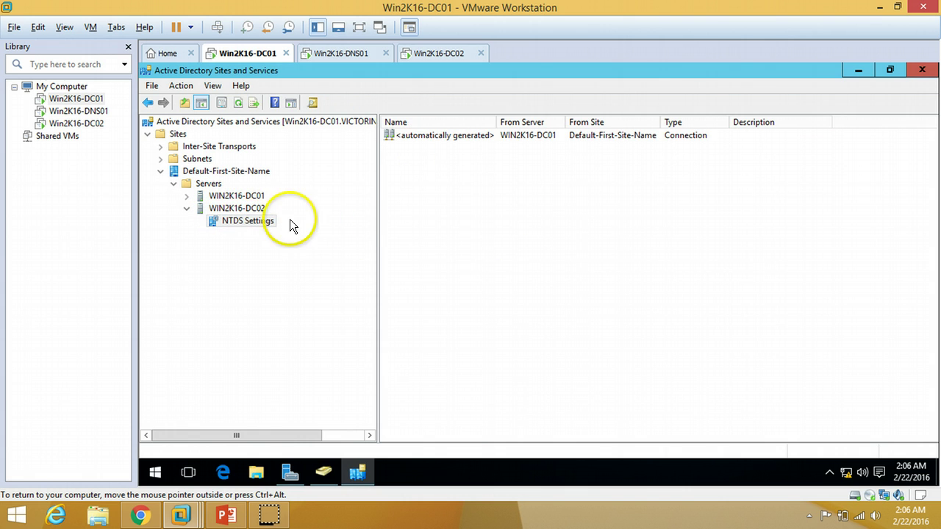
left_click(241, 197)
double_click(243, 197)
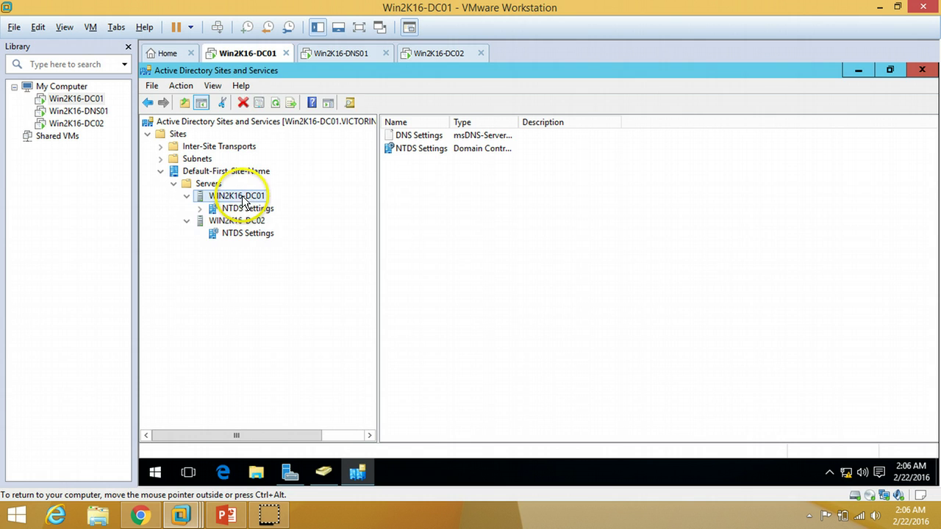
left_click(254, 209)
left_click(431, 137)
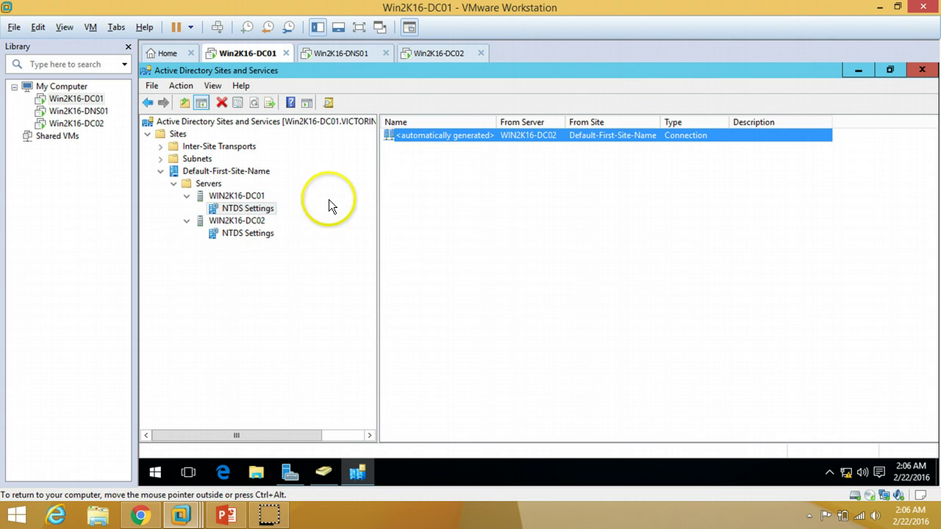
left_click(247, 233)
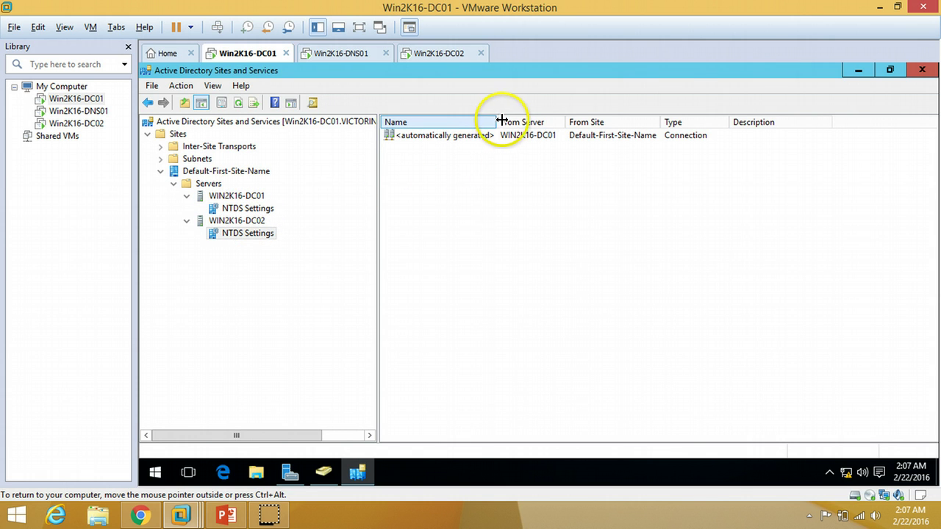
left_click_drag(501, 119, 528, 120)
- Run Replicate Now on DC02's connection from WIN2K16-DC01, confirm, and refresh the connection list
right_click(453, 140)
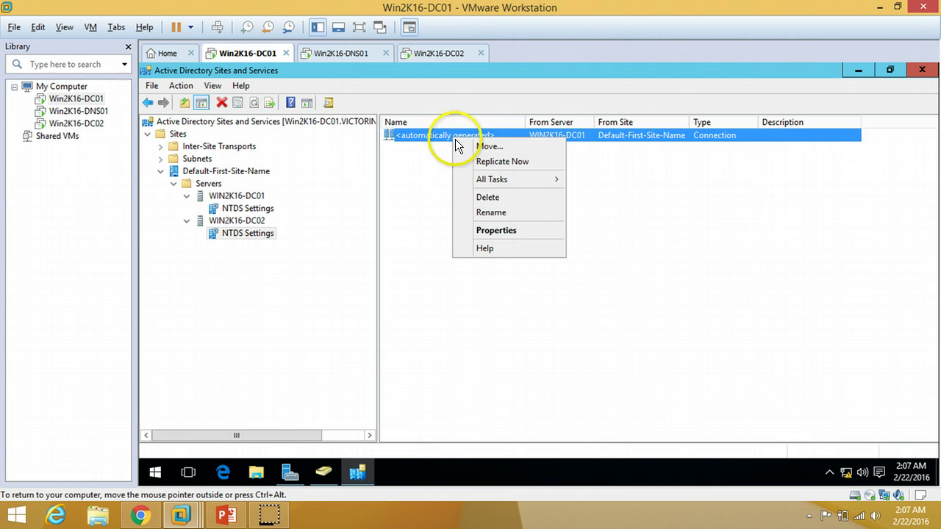
left_click(482, 167)
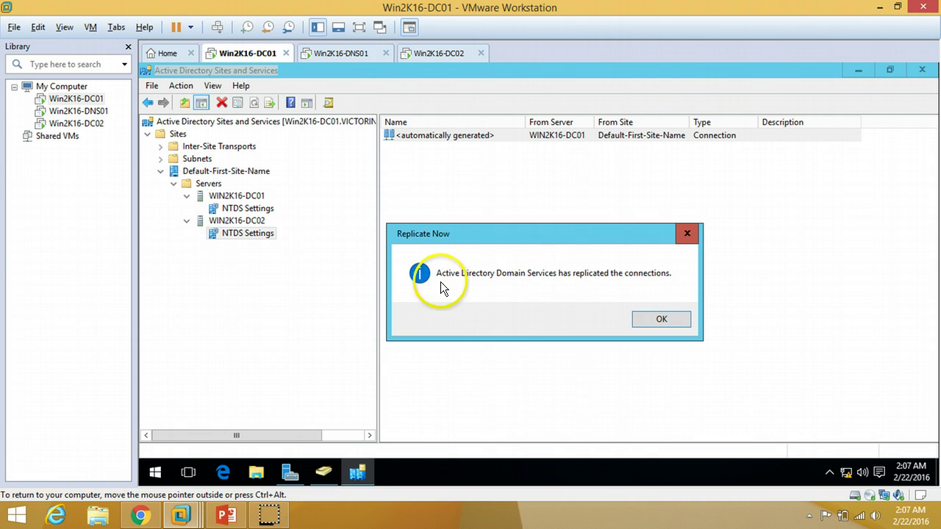
left_click(656, 321)
right_click(531, 240)
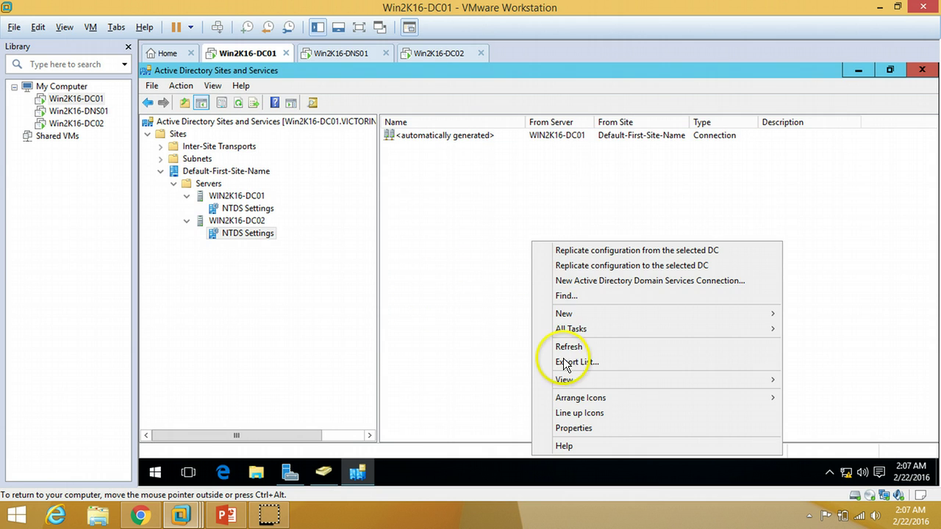
left_click(567, 347)
- In PowerPoint, advance to the thank-you slide 4 of 4 and past it to the end-of-show screen
left_click(226, 514)
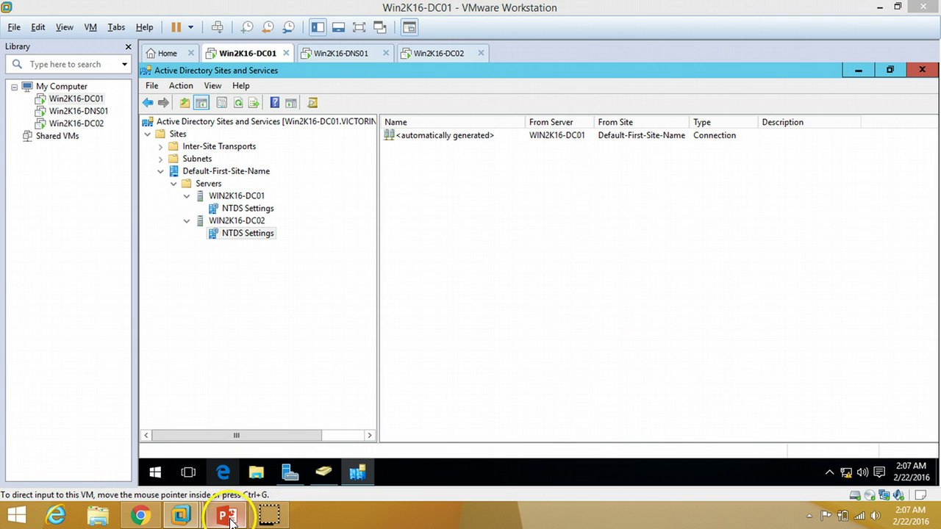
left_click(815, 493)
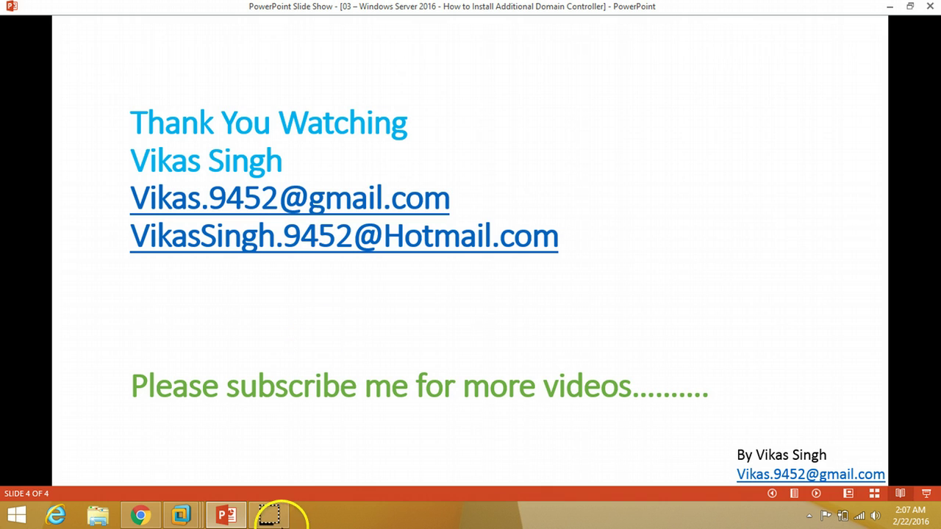
left_click(365, 332)
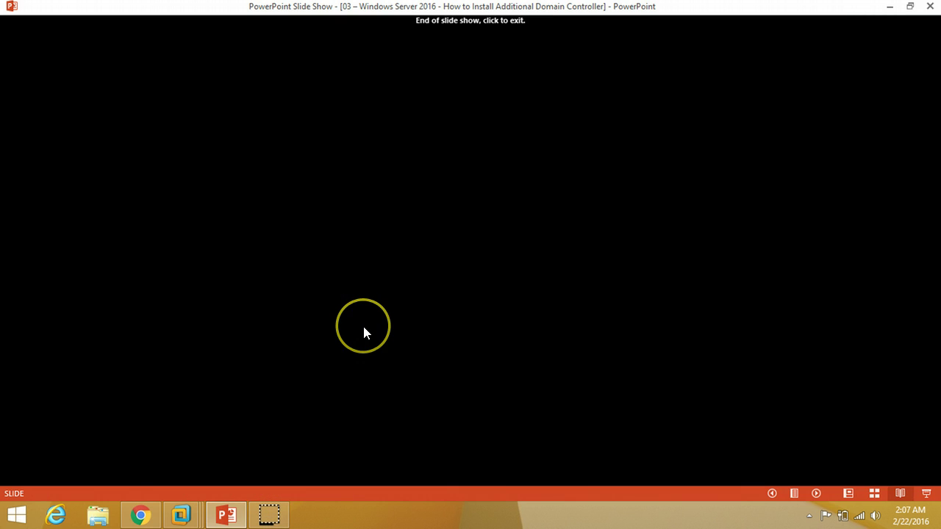